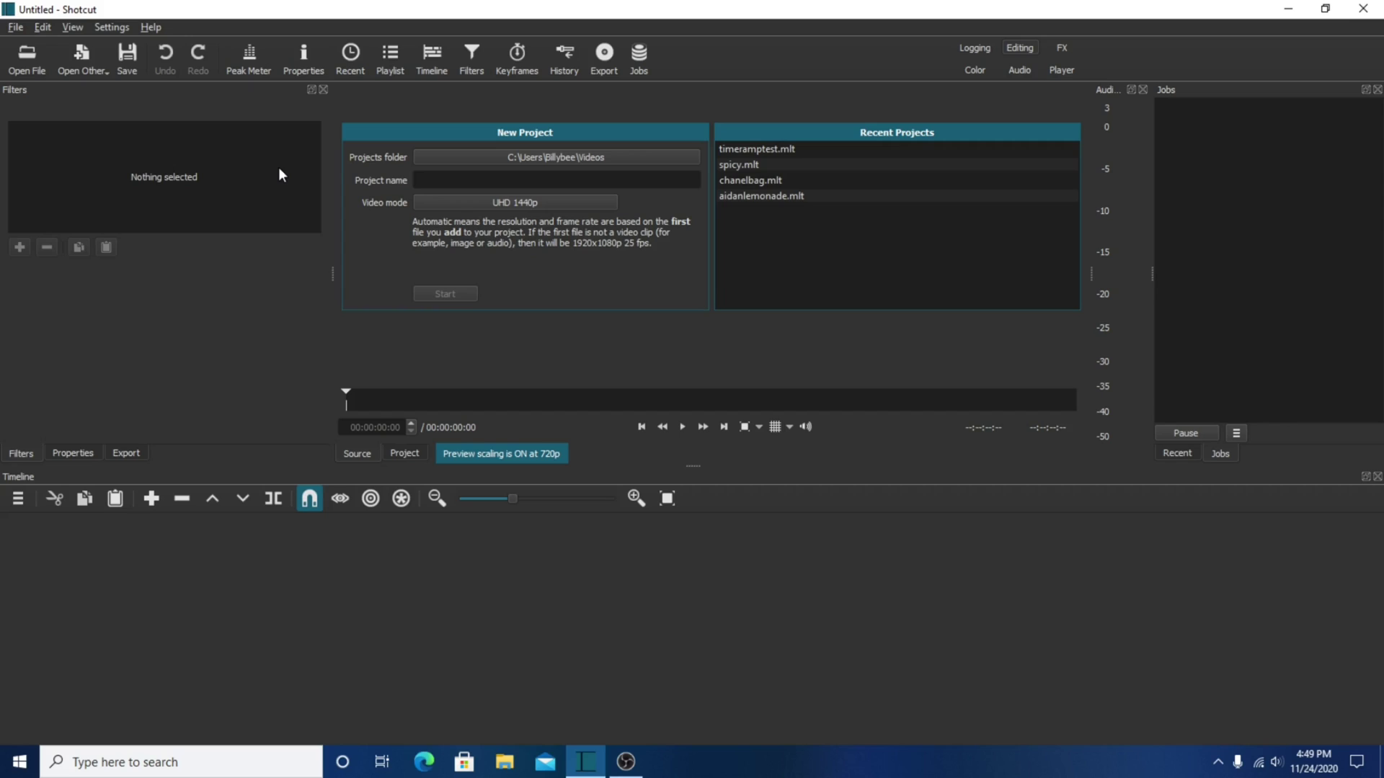
- Open the Fortnite 11.56.21.09 DVR gameplay recording in the Source player
left_click(29, 58)
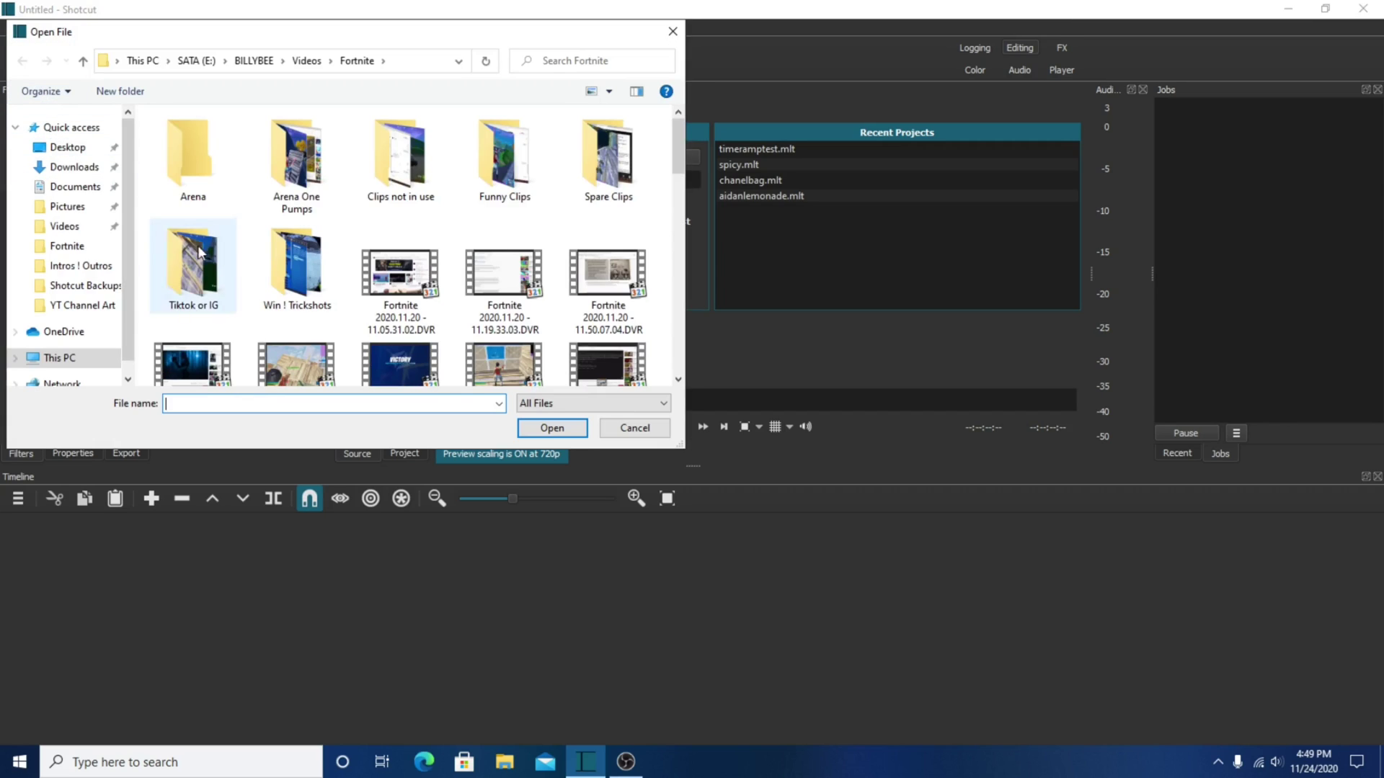
scroll(425, 272, "down", 10)
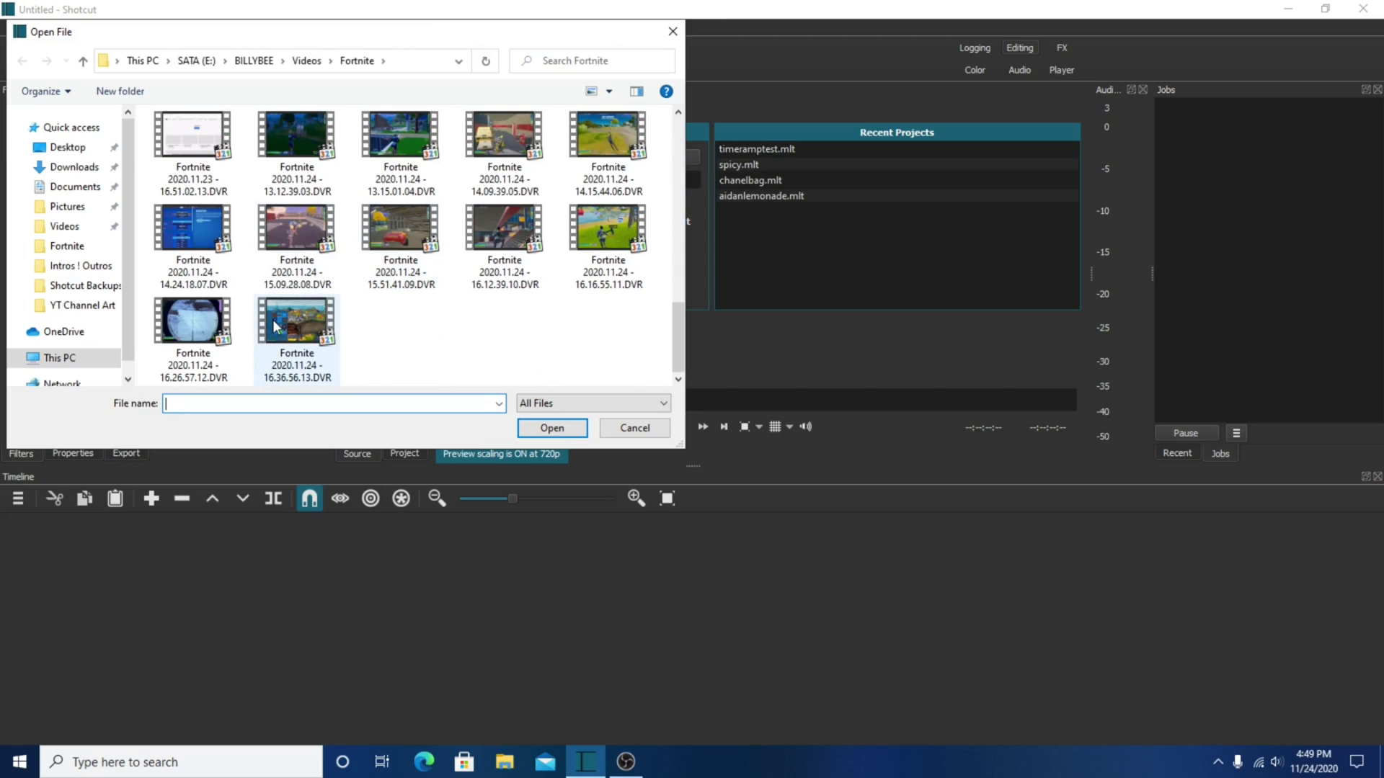
scroll(526, 303, "up", 3)
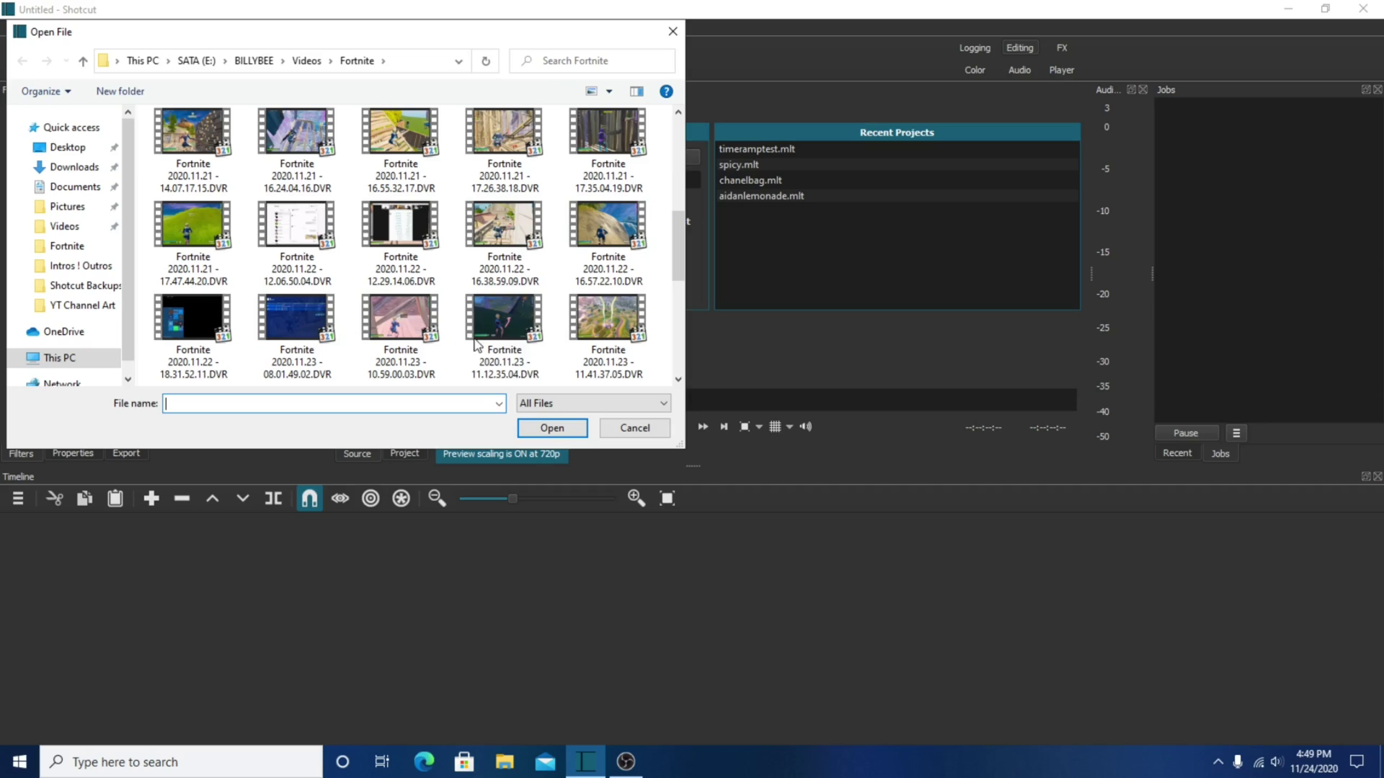
scroll(509, 339, "down", 2)
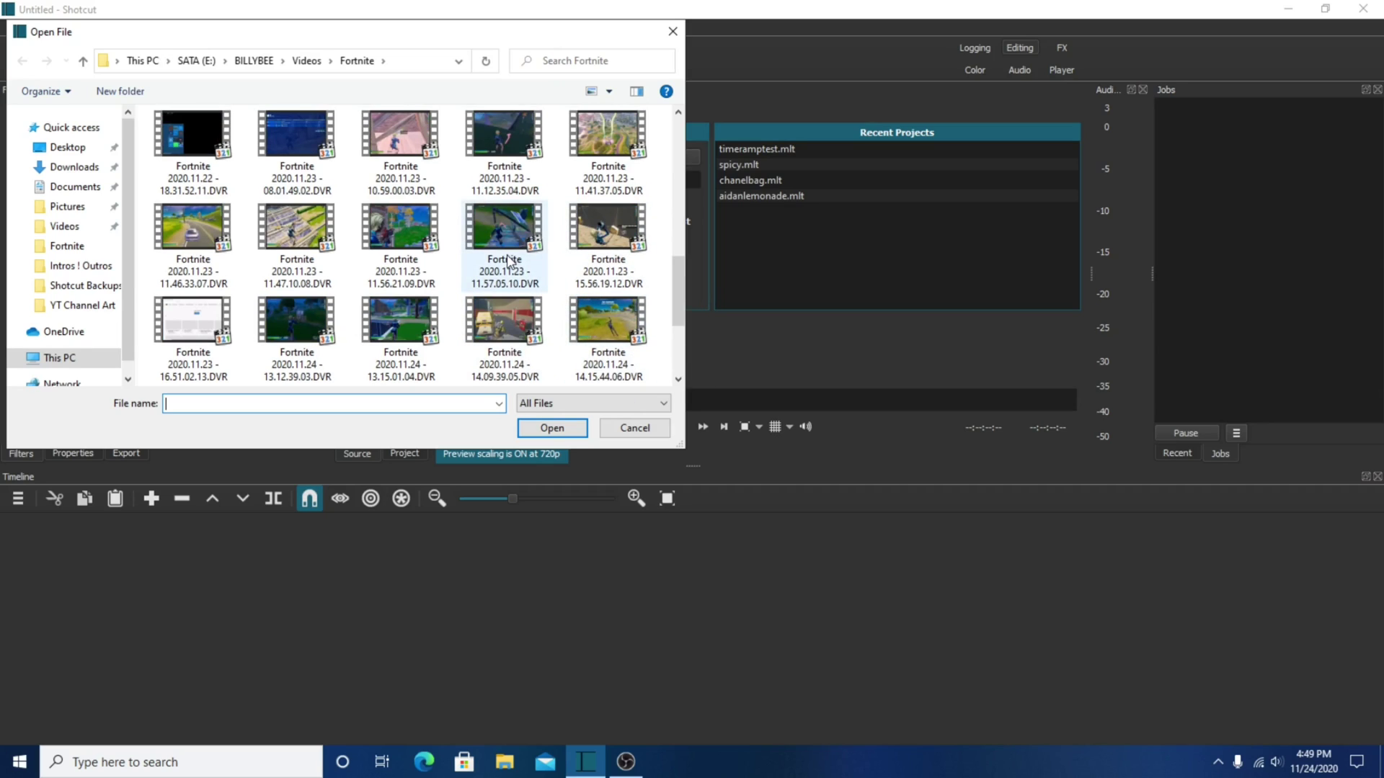
double_click(433, 254)
- Trim the recording to a 00:00:07:20 section and place it on the timeline
left_click_drag(344, 396, 1025, 434)
mouse_move(1077, 395)
left_mouse_down()
mouse_move(1057, 429)
mouse_move(1071, 396)
left_mouse_up()
left_click_drag(930, 361, 102, 577)
- Add a second video track V2 above the gameplay and make it current
left_click(18, 498)
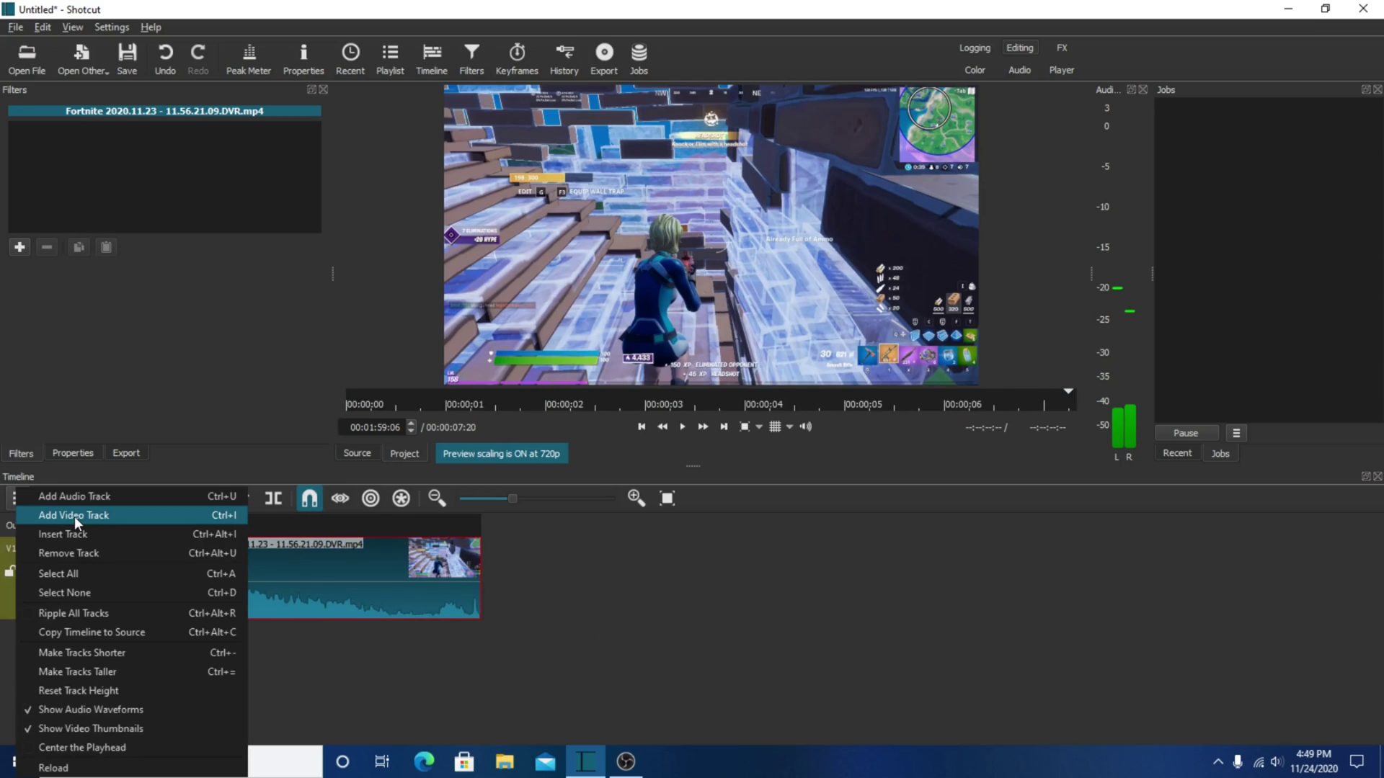
left_click(75, 516)
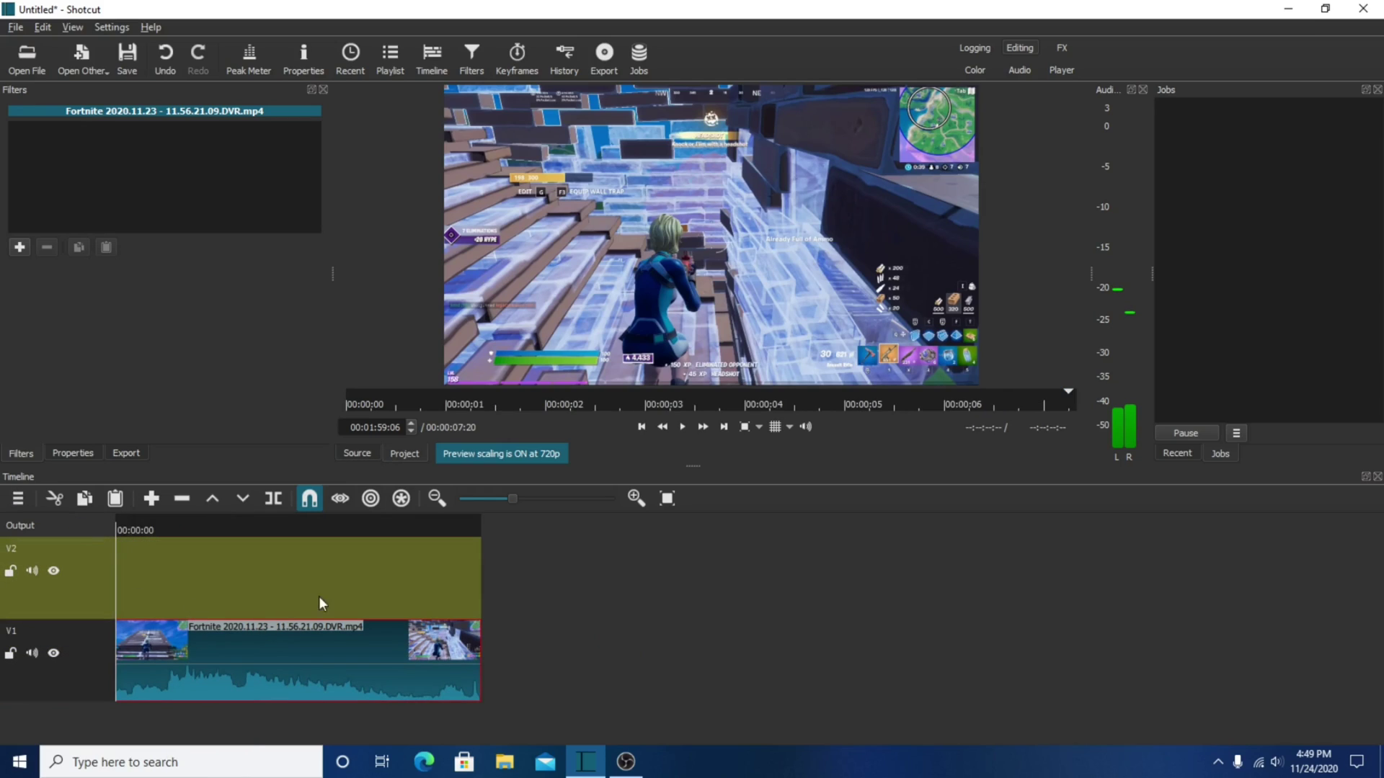
left_click(303, 667)
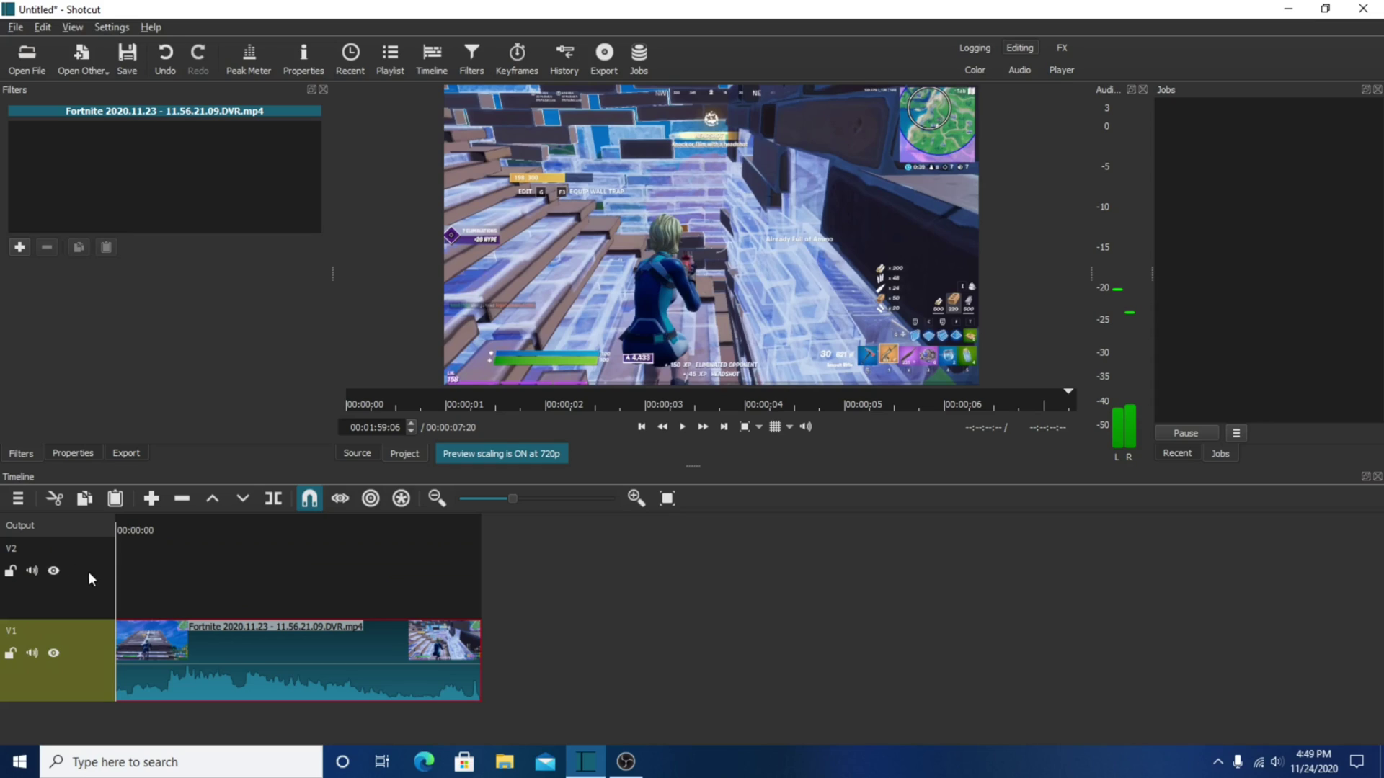
left_click(306, 581)
- Open the green-screen webcam clip from the video effects folder, preview it, and place it at the start of V2
left_click(36, 62)
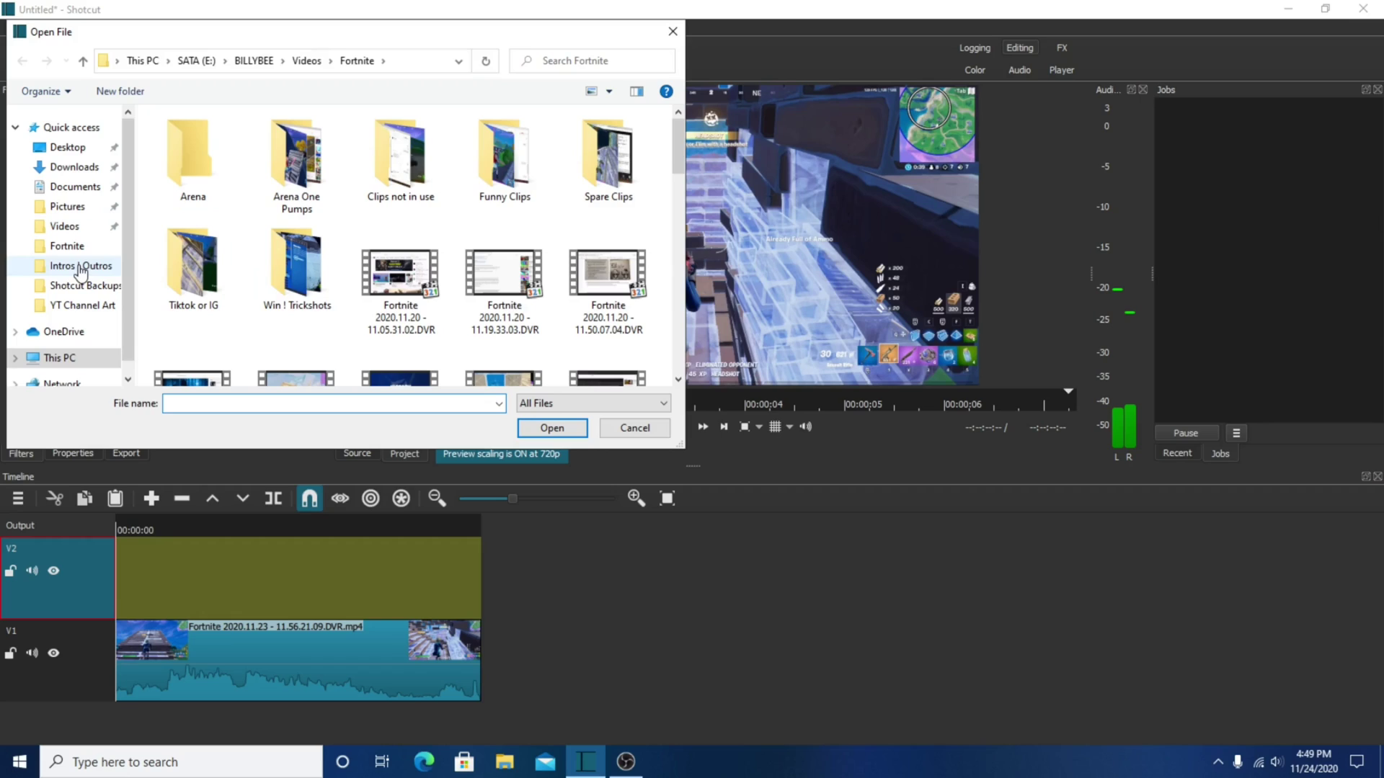
left_click(72, 208)
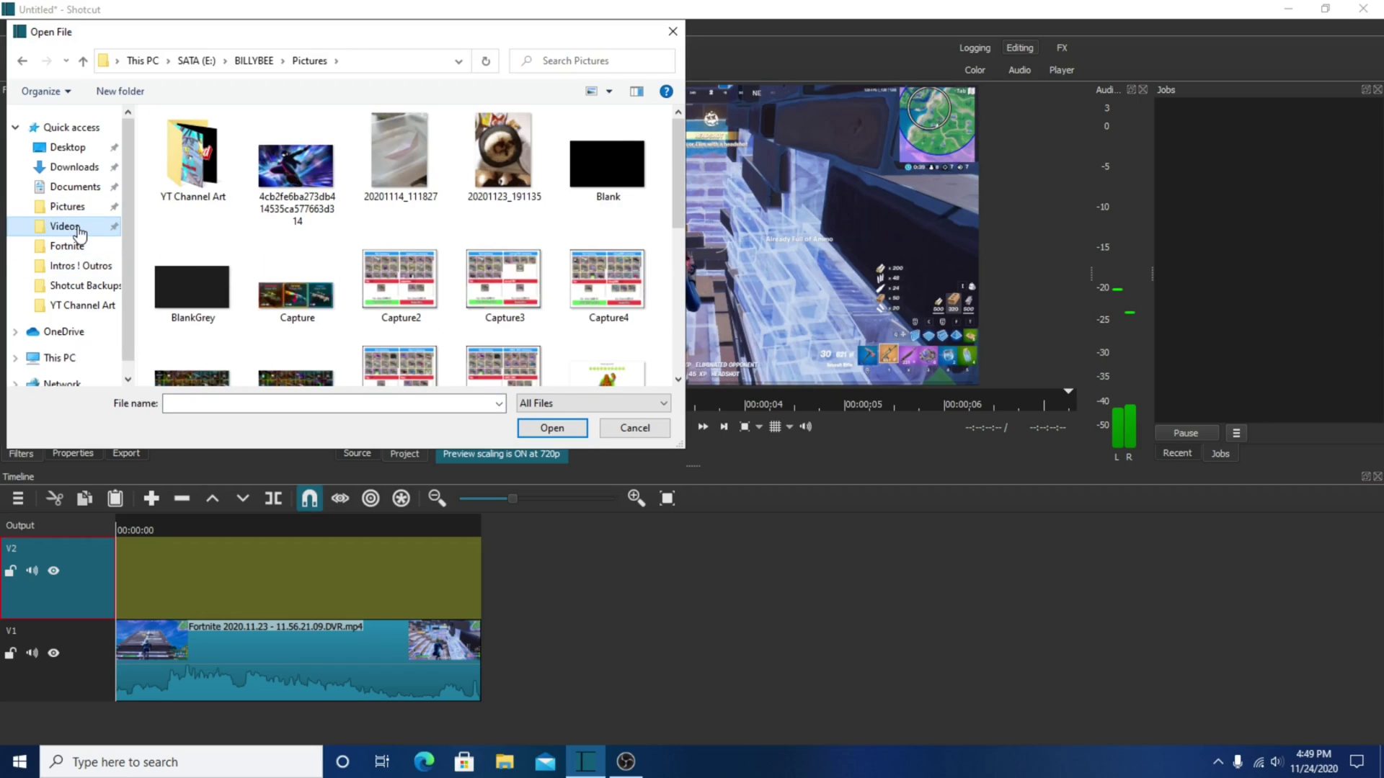
left_click(65, 226)
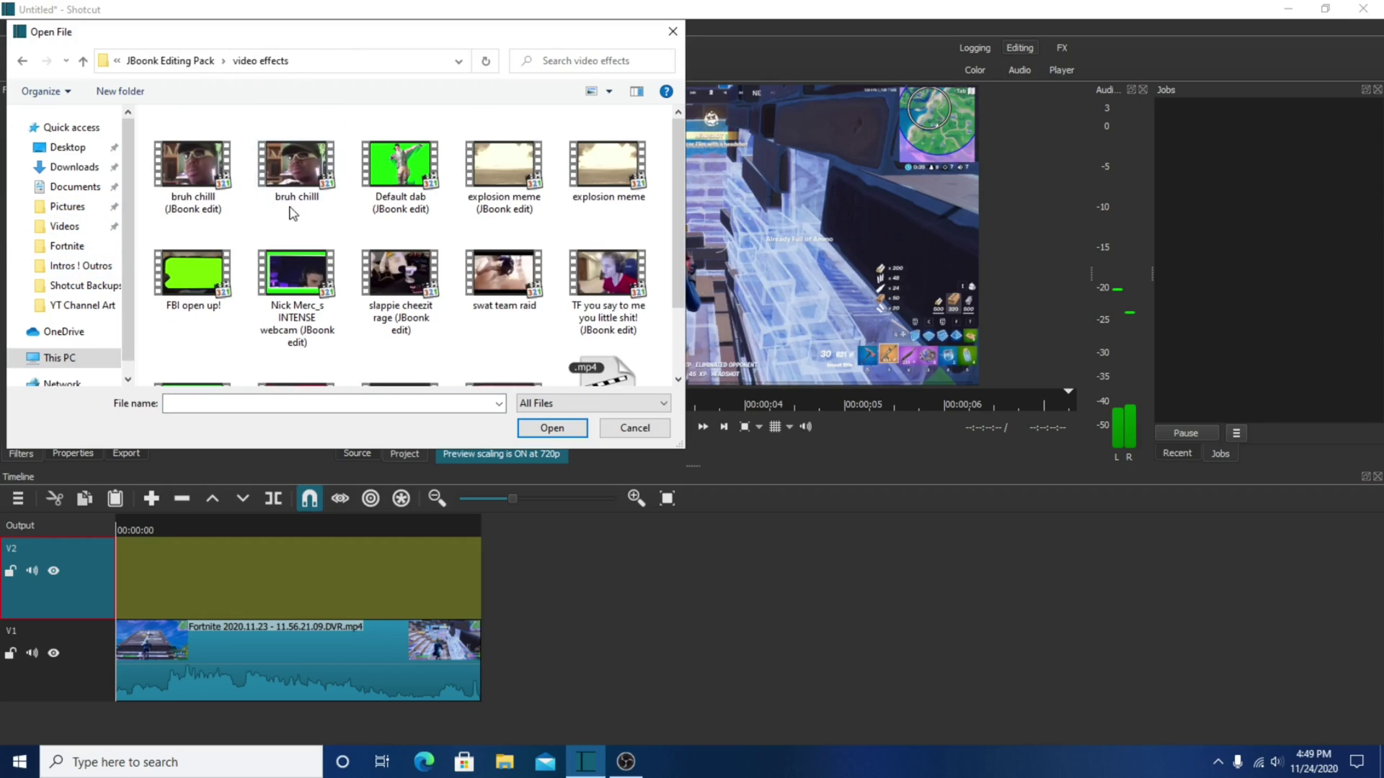
scroll(245, 192, "down", 1)
double_click(297, 216)
key("space")
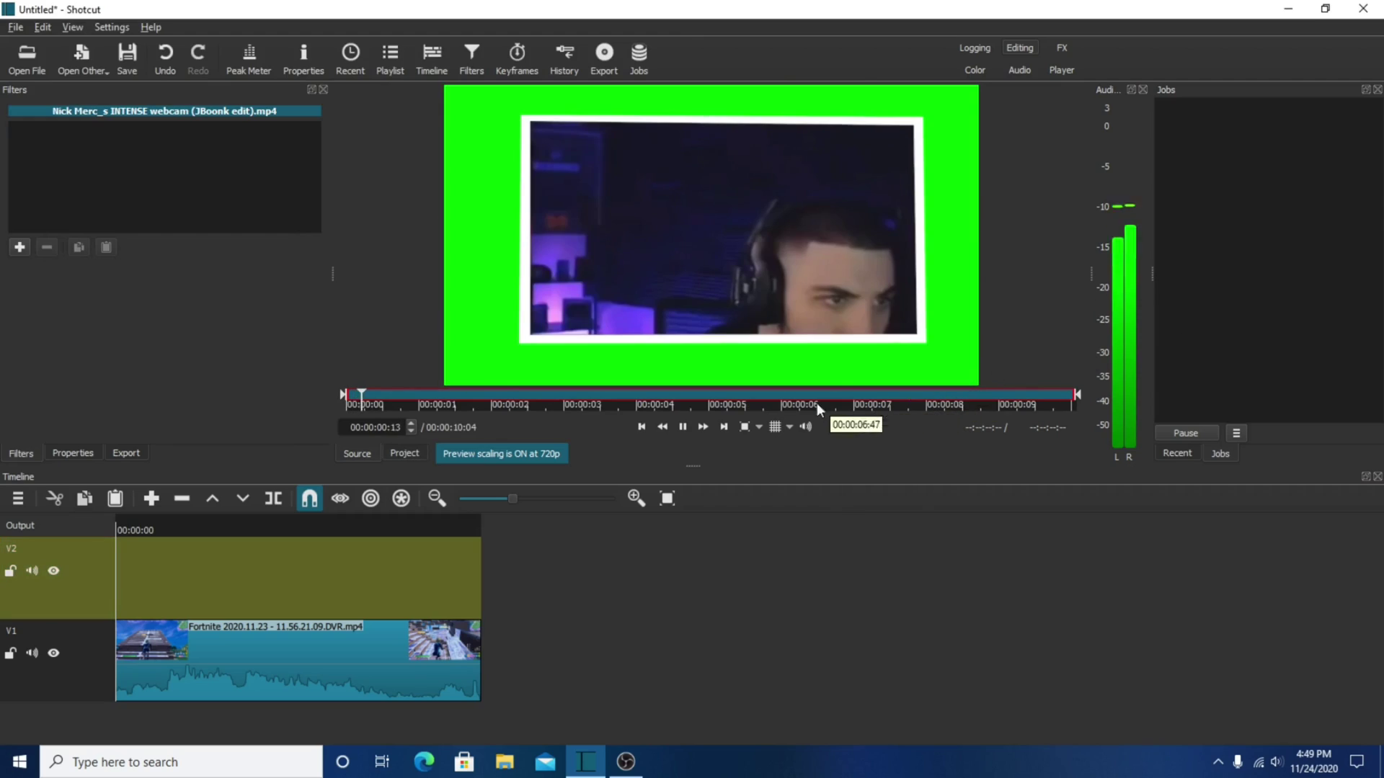
key("space")
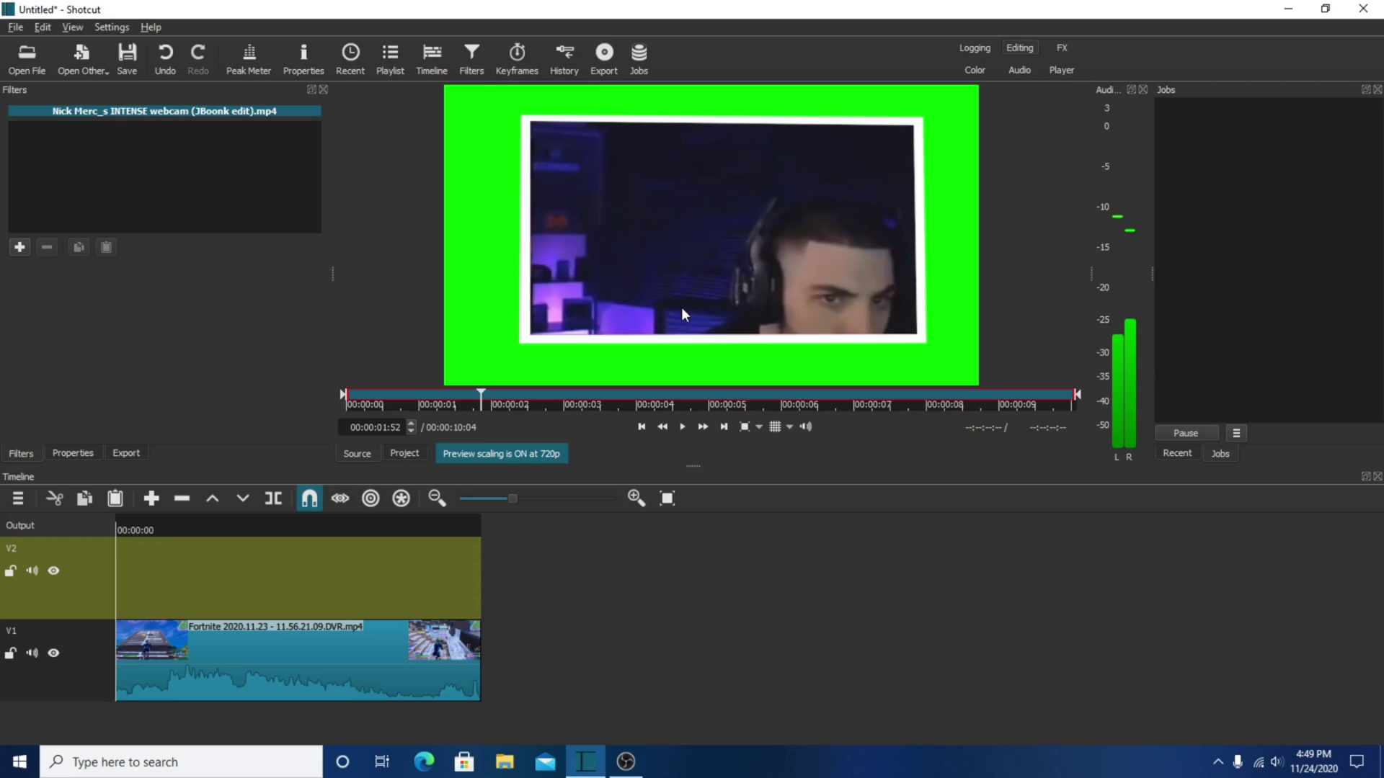
left_click_drag(683, 315, 190, 585)
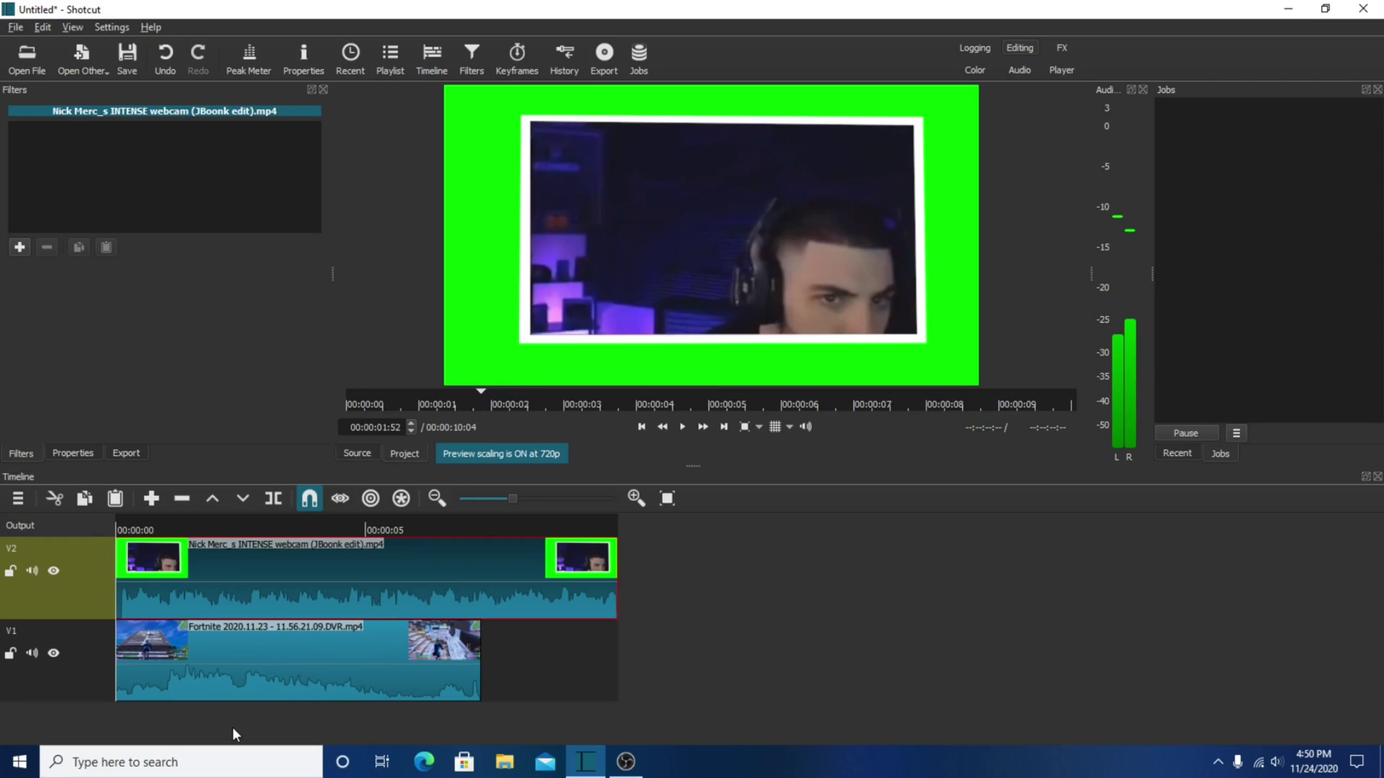
- Apply Chroma Key: Simple to the webcam clip, keying out green at 28.8% distance
left_click(232, 728)
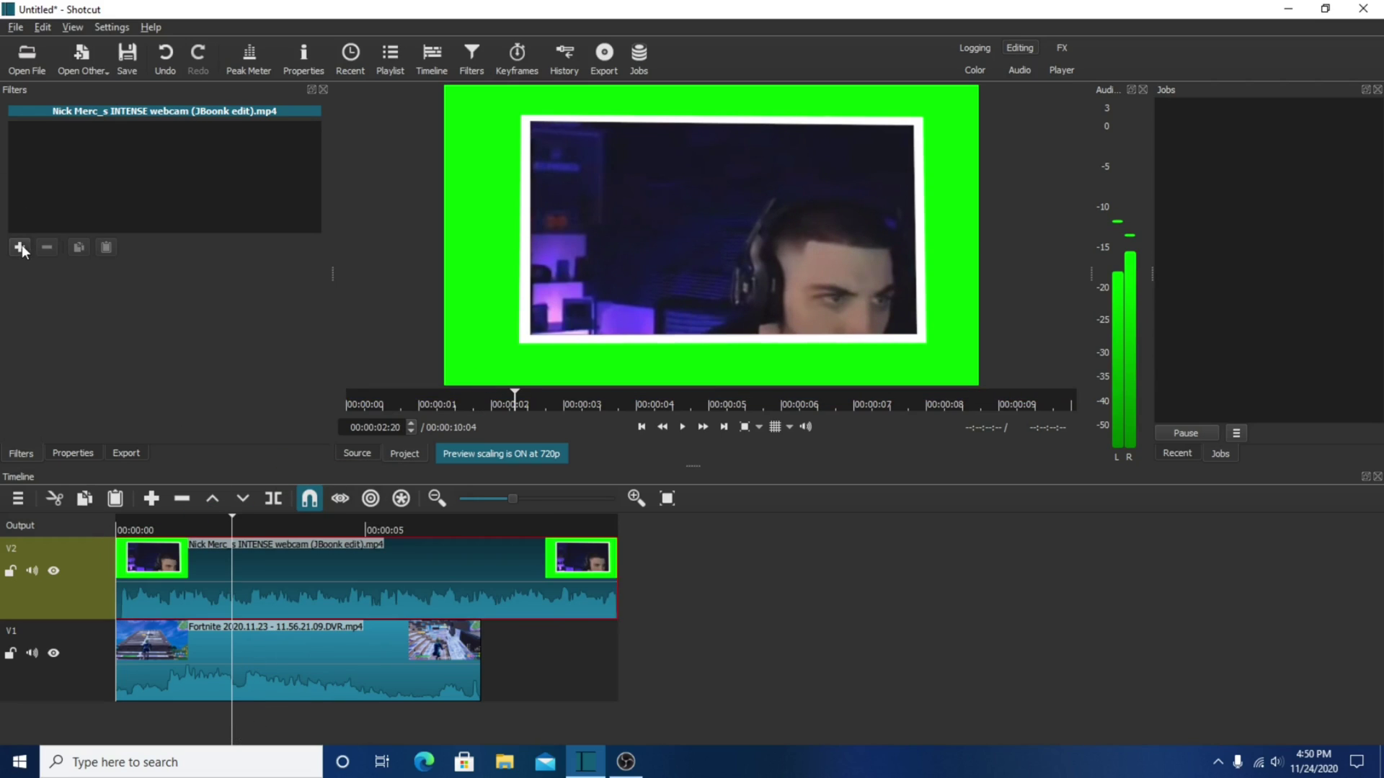
left_click(19, 247)
left_click(76, 262)
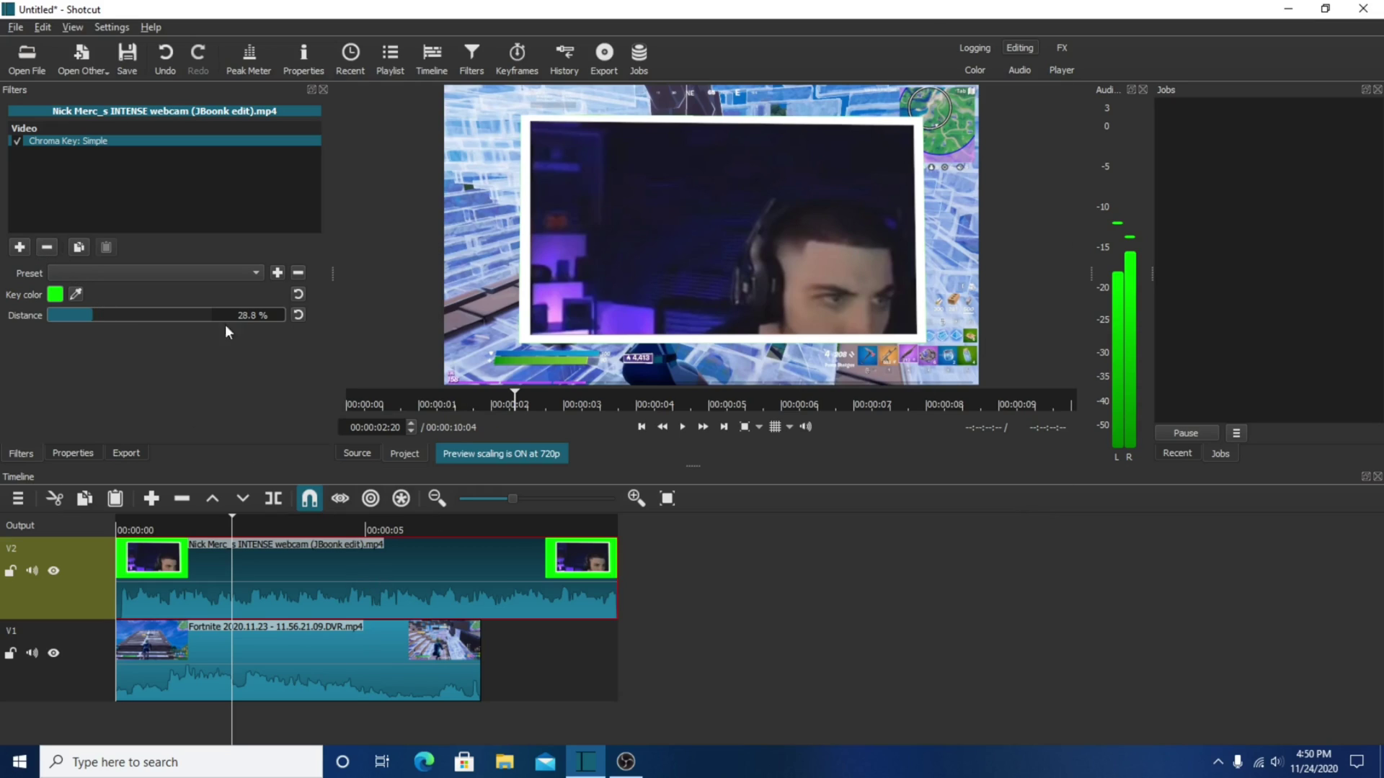
- Add Size, Position & Rotate, shrinking the webcam to 35.9% and moving it left to -103, 454
left_click(20, 248)
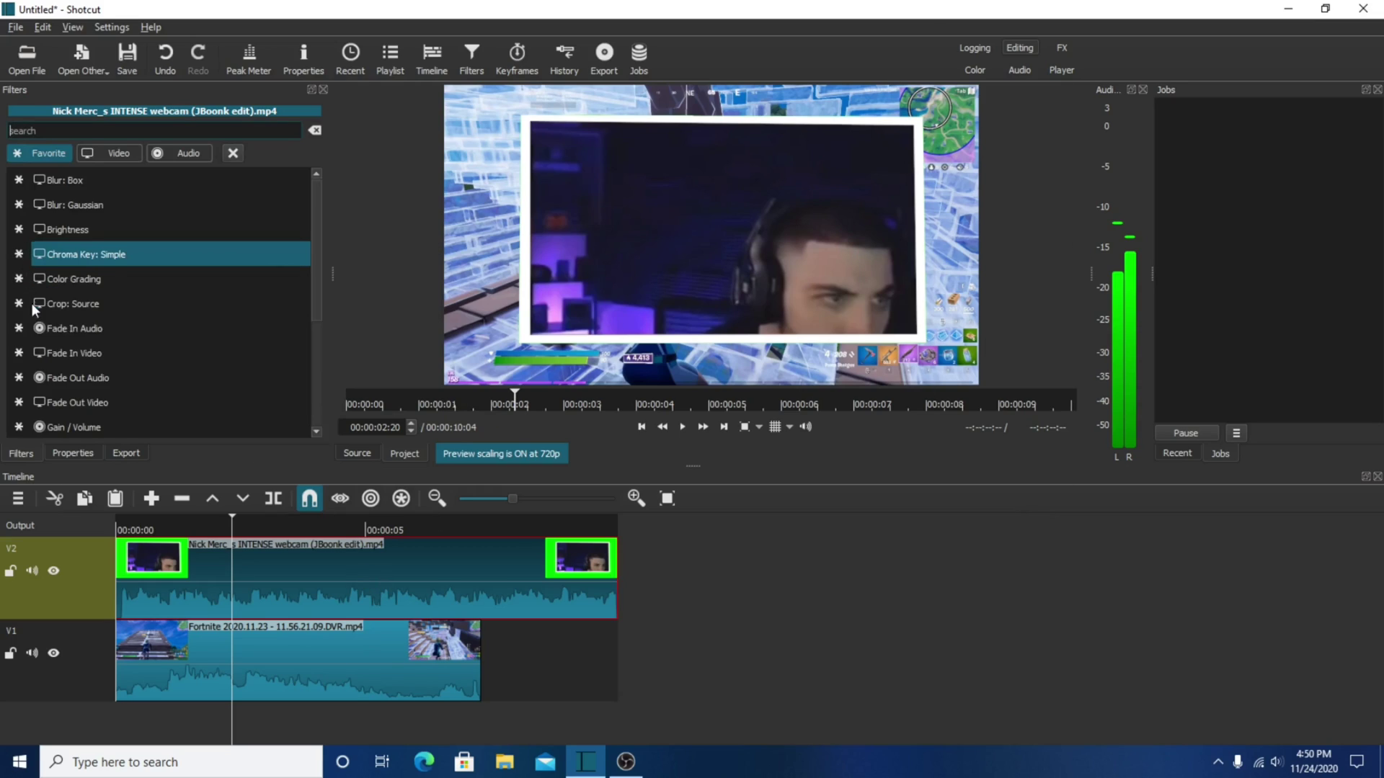
scroll(111, 363, "down", 5)
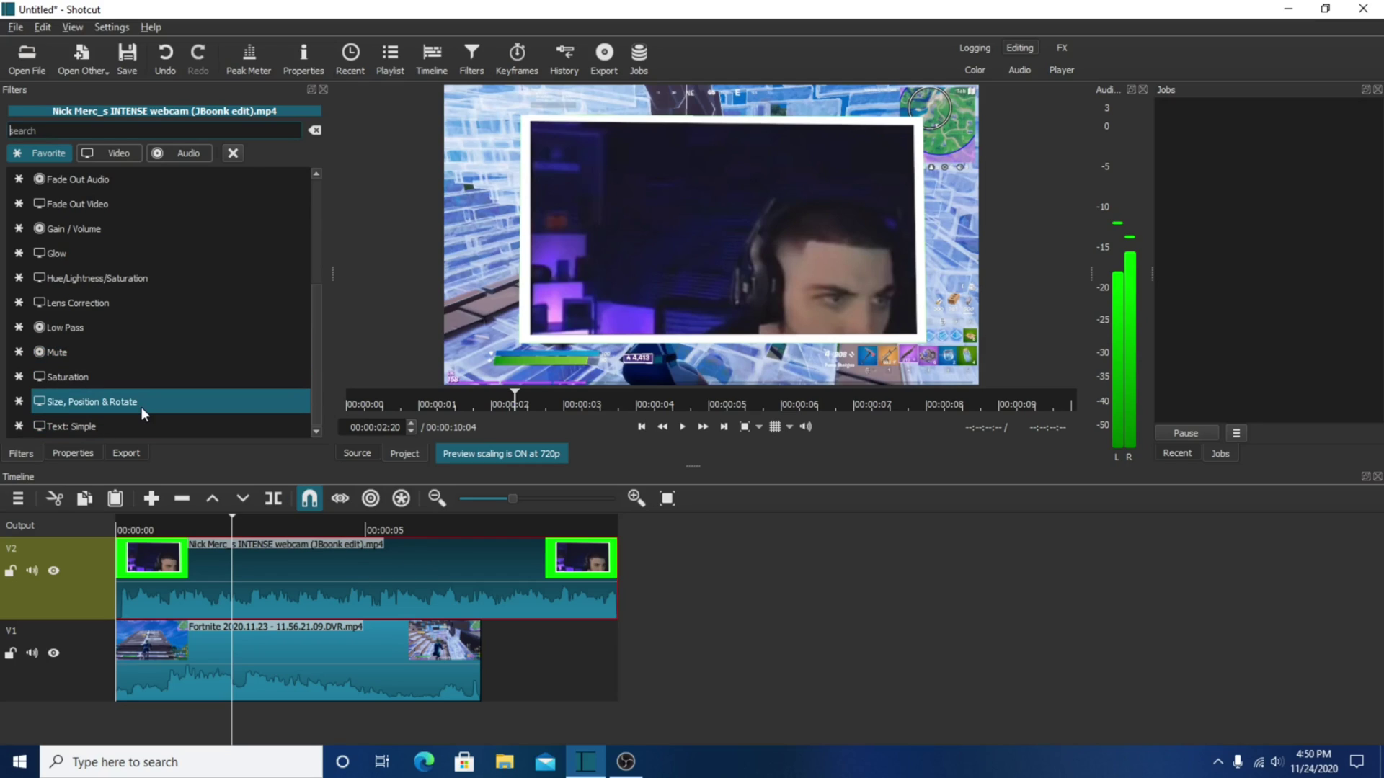
left_click(141, 406)
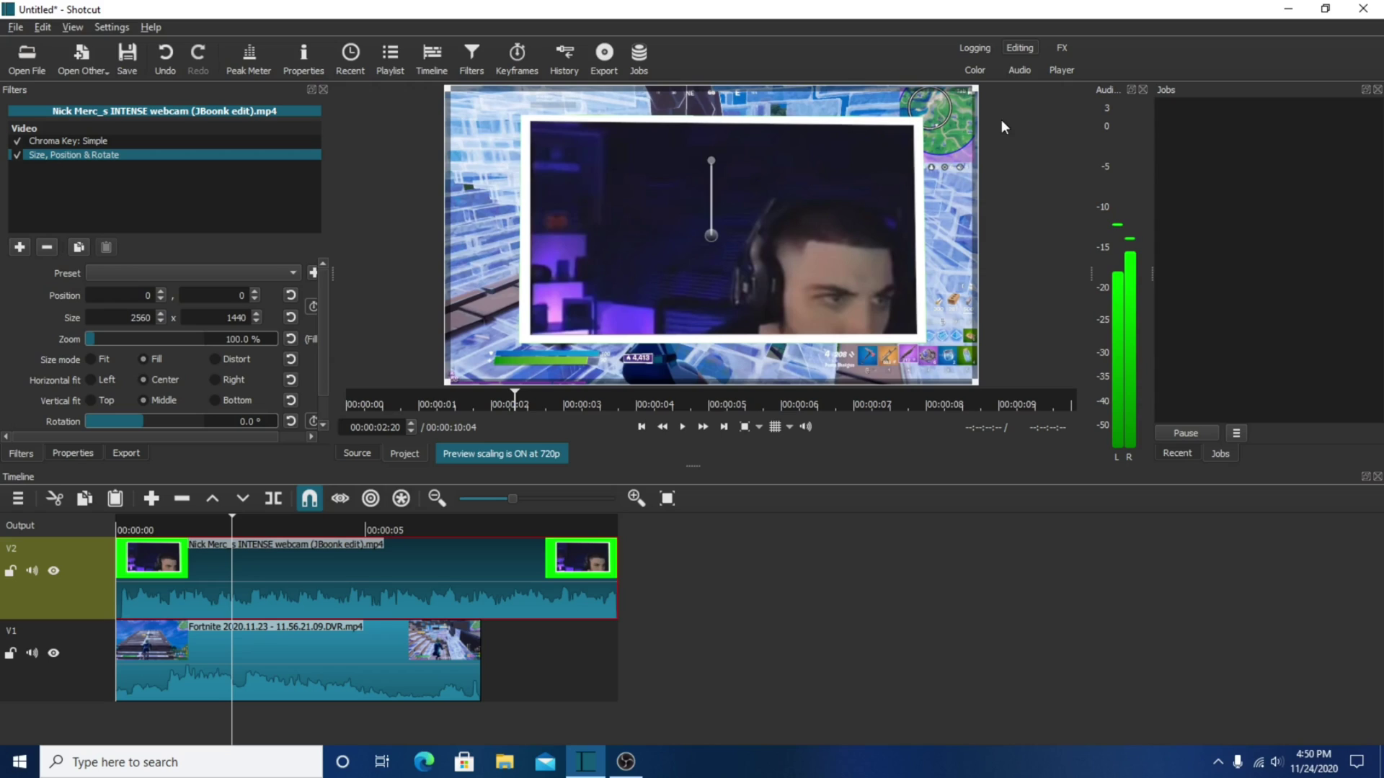
left_click_drag(973, 90, 633, 279)
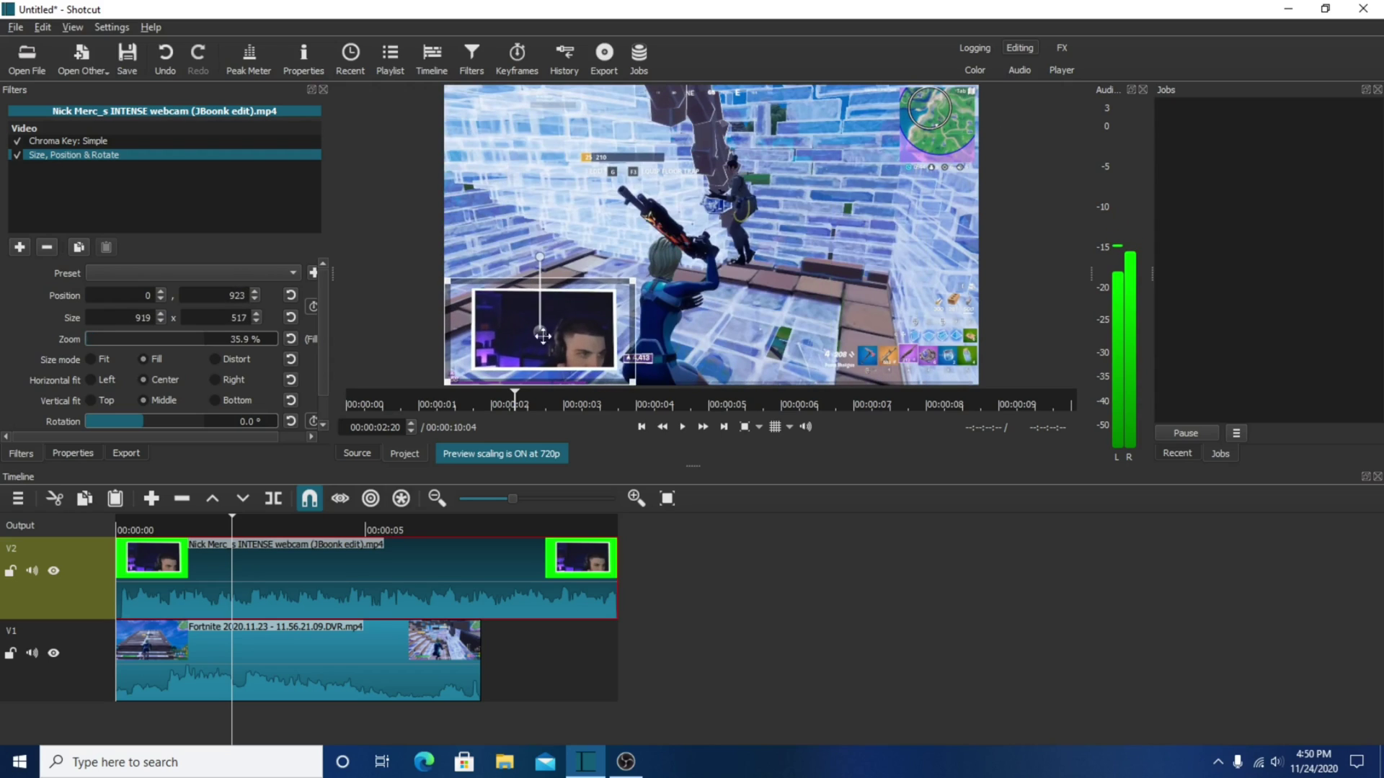
left_click_drag(535, 336, 515, 229)
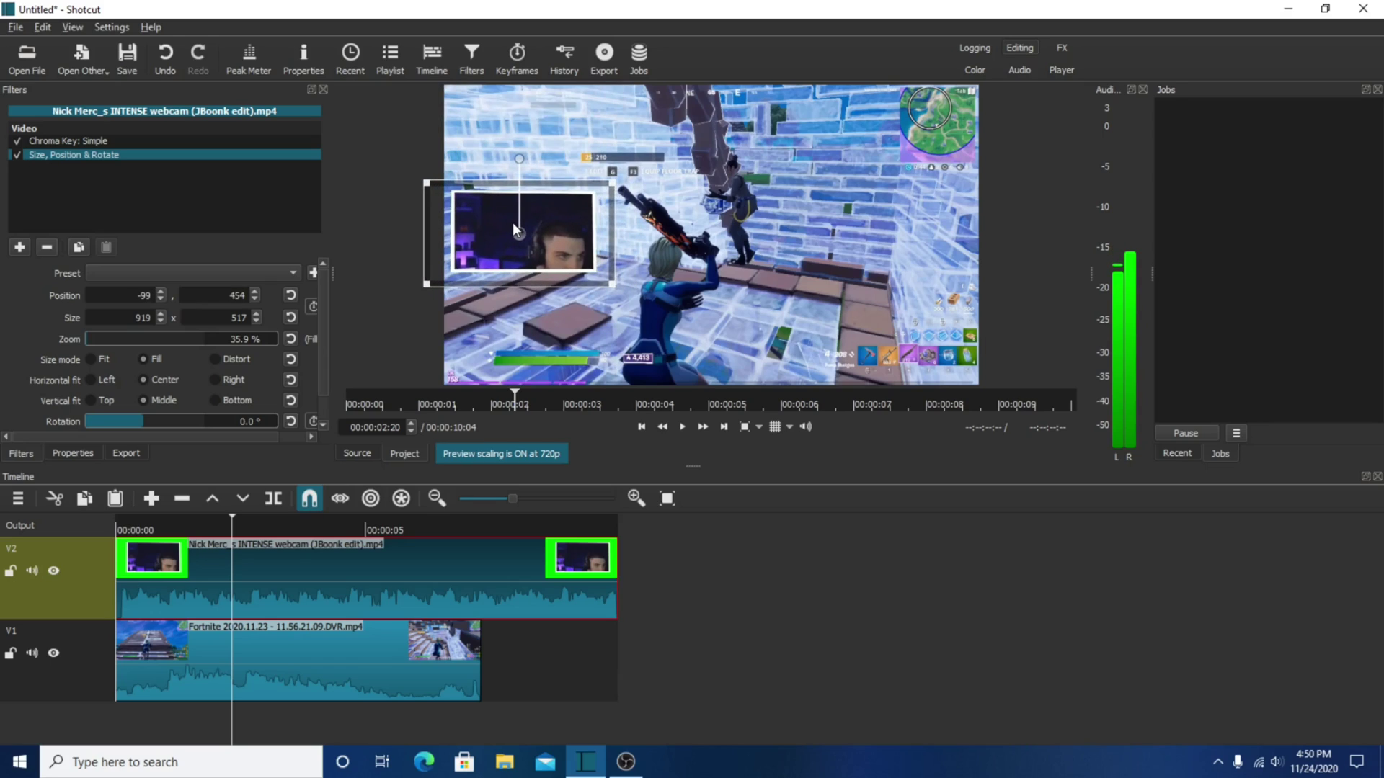
left_click(331, 670)
- Preview the overlay up to 00:00:03:56, then remove the webcam clip from V2
key("space")
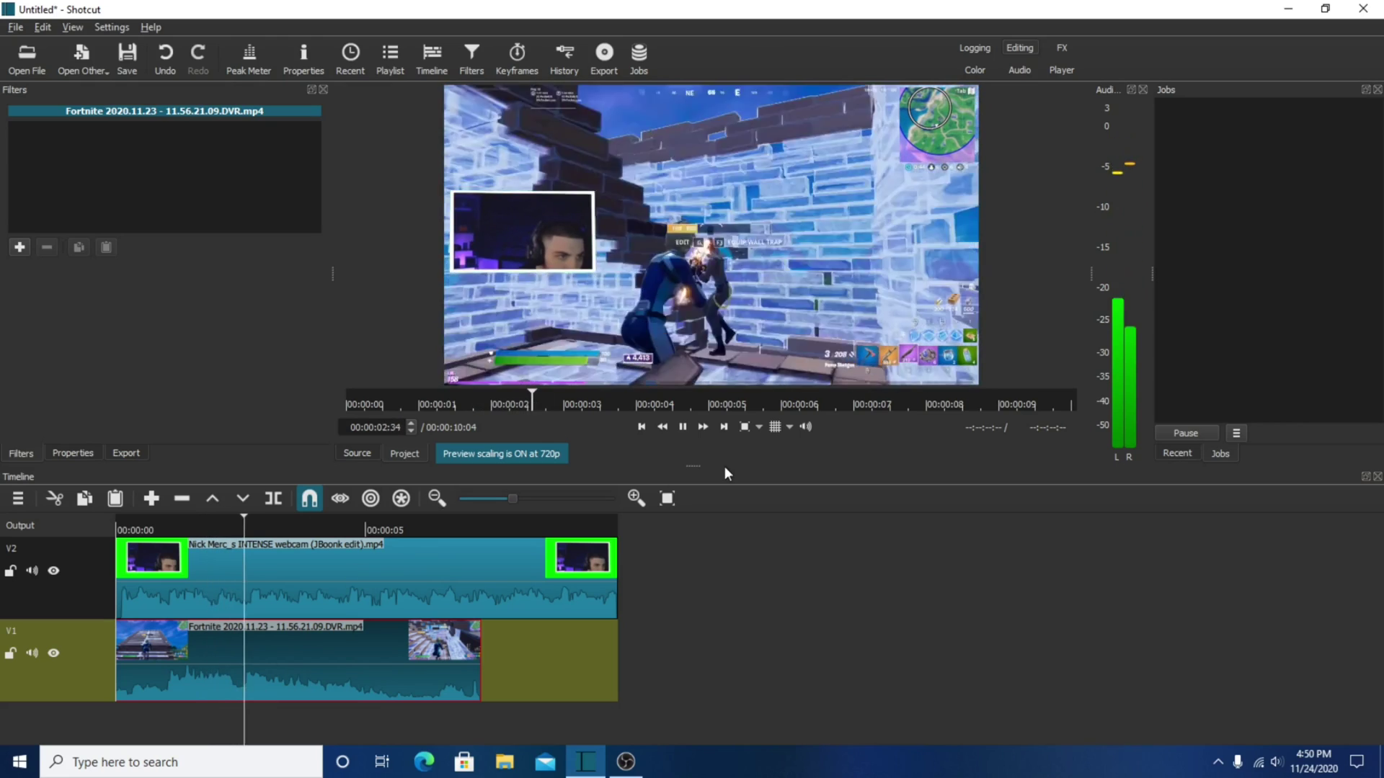
key("space")
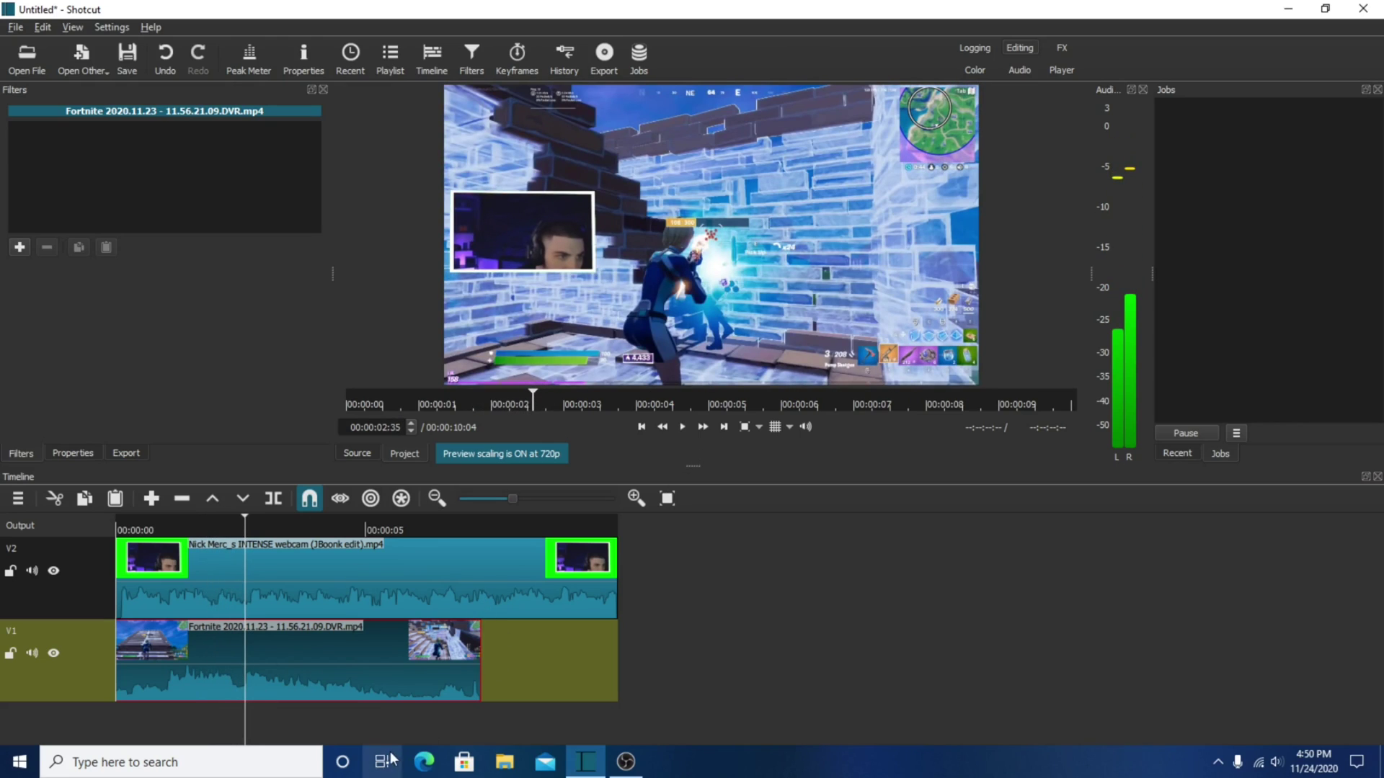
left_click_drag(281, 723, 311, 719)
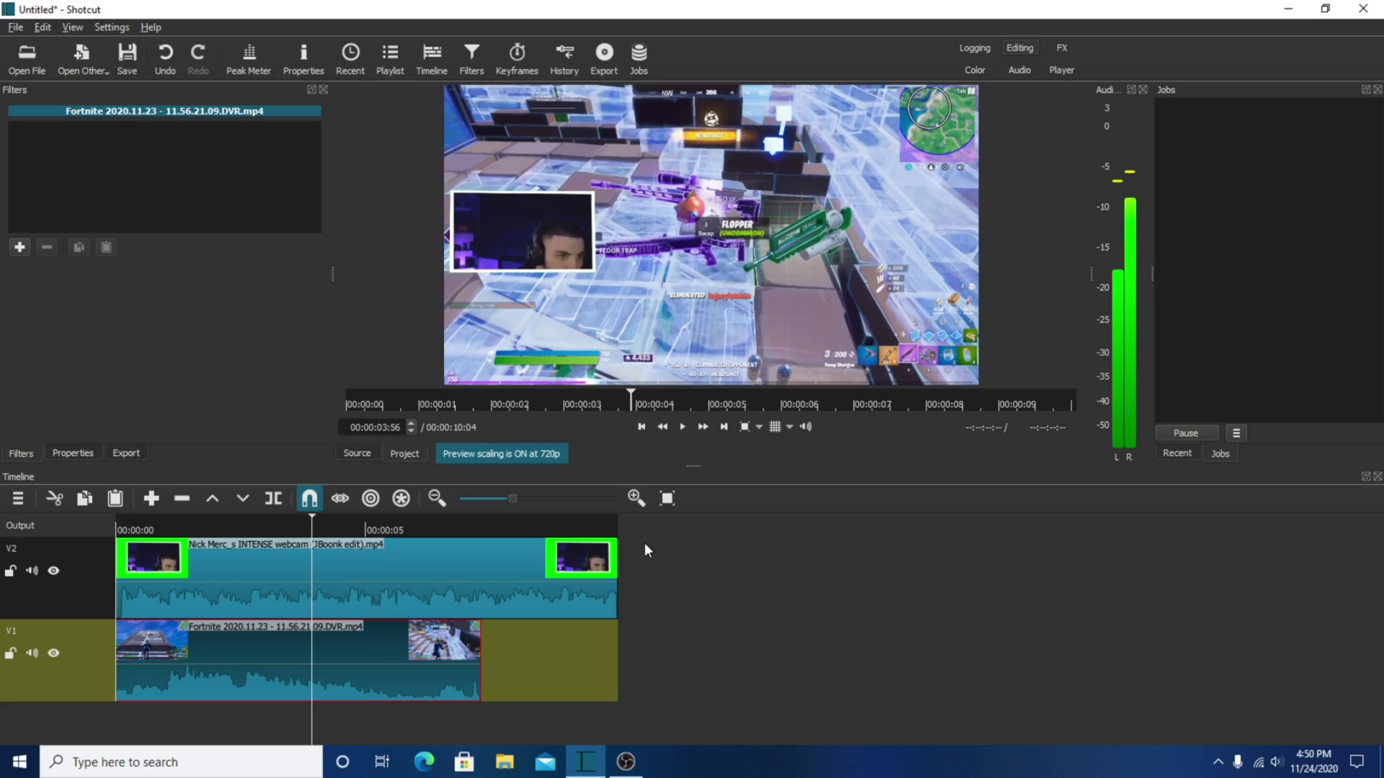
key("ctrl+z")
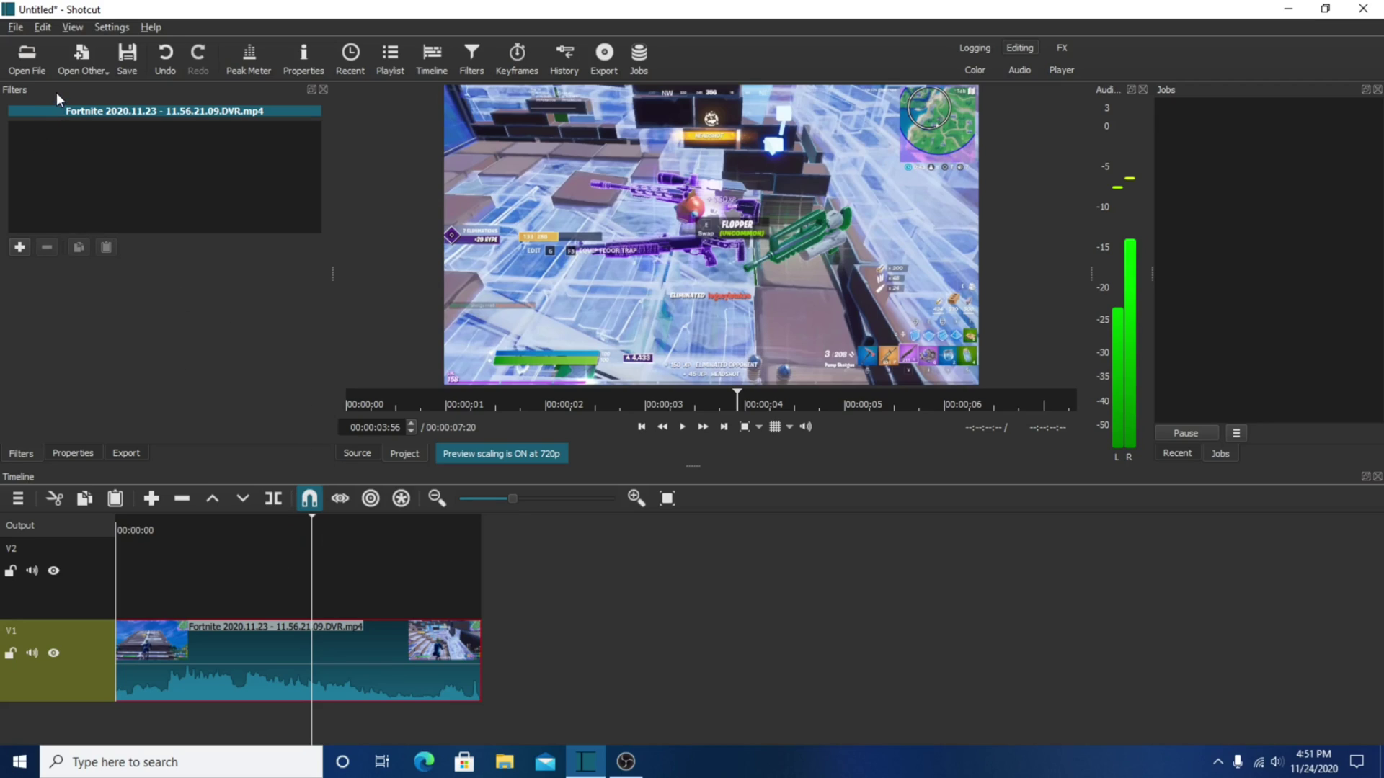
- Add an Opacity video filter at 46% level and preview it between 00:00:02:45 and 00:00:04:07
left_click(22, 247)
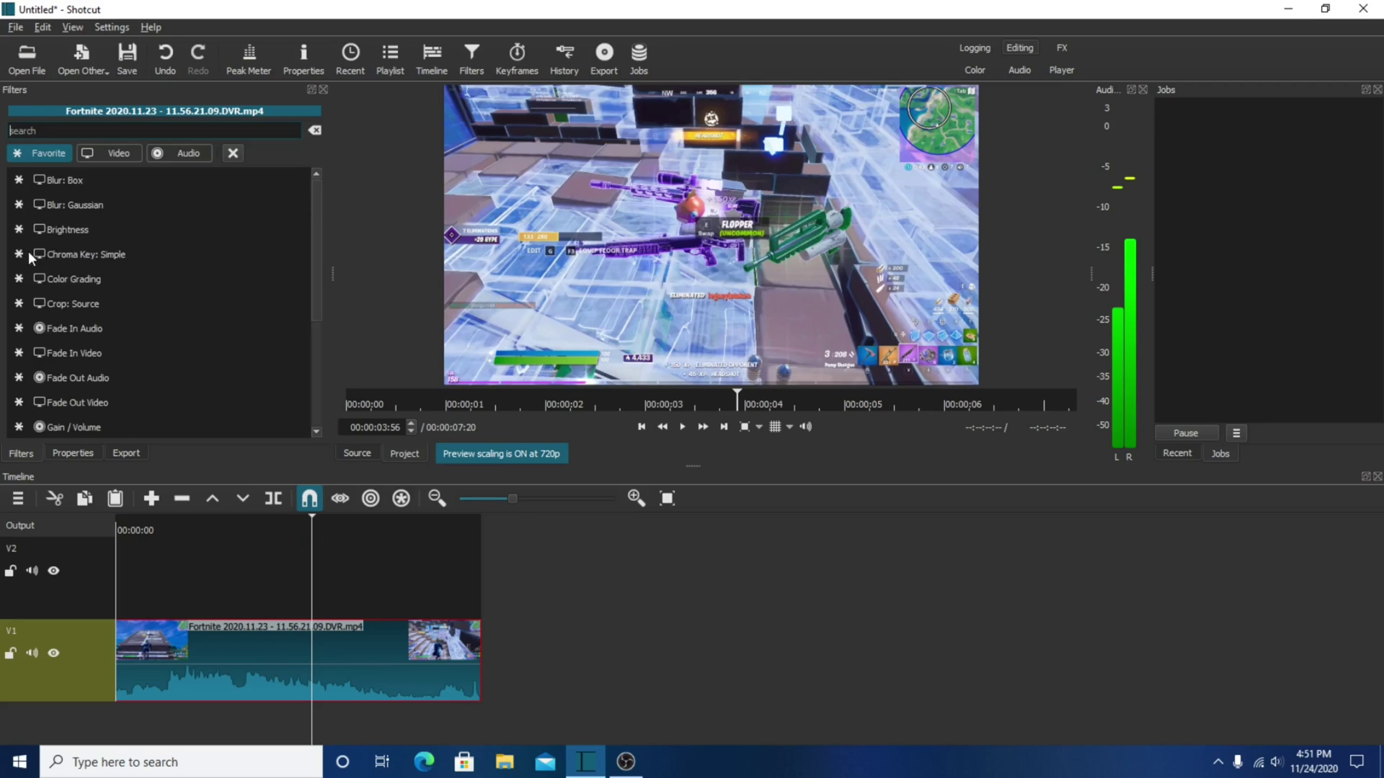
left_click(115, 153)
left_click(78, 132)
type("op")
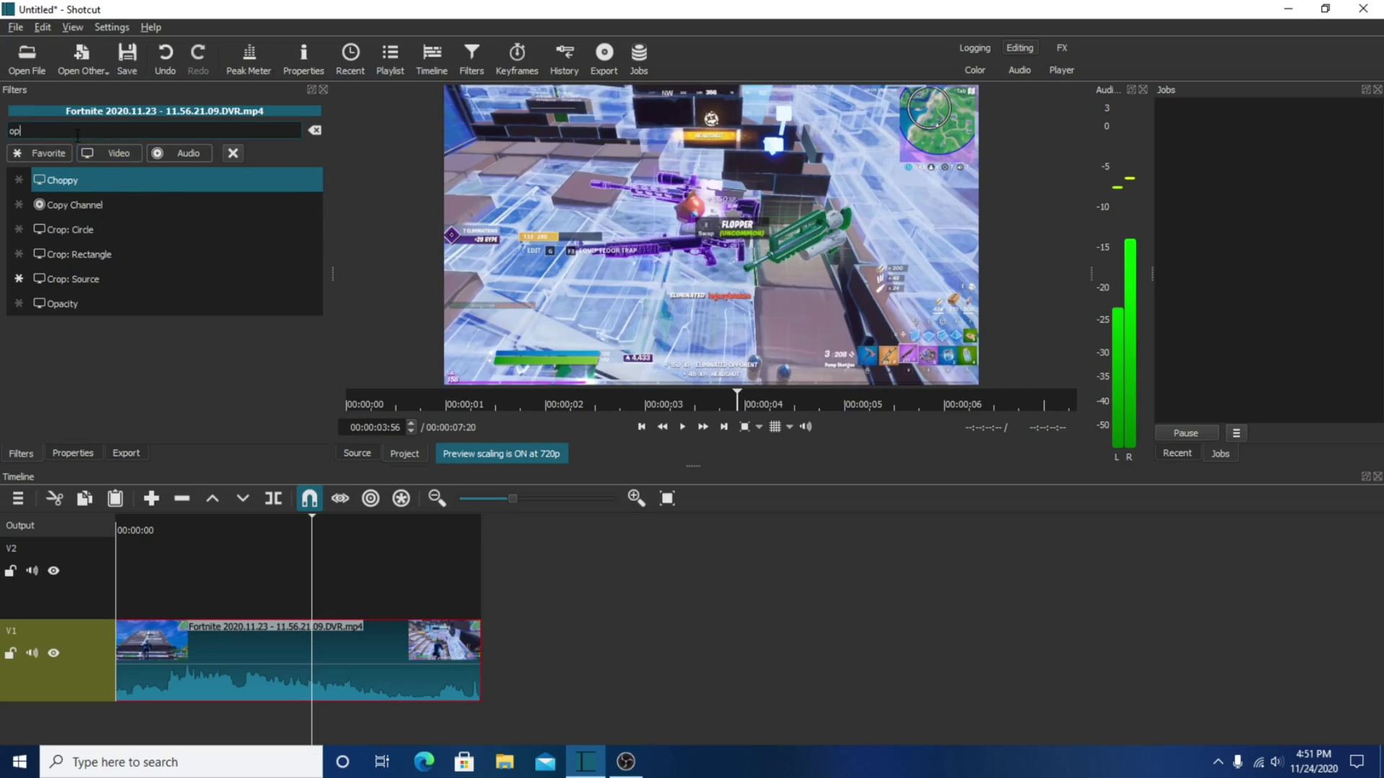
left_click(75, 310)
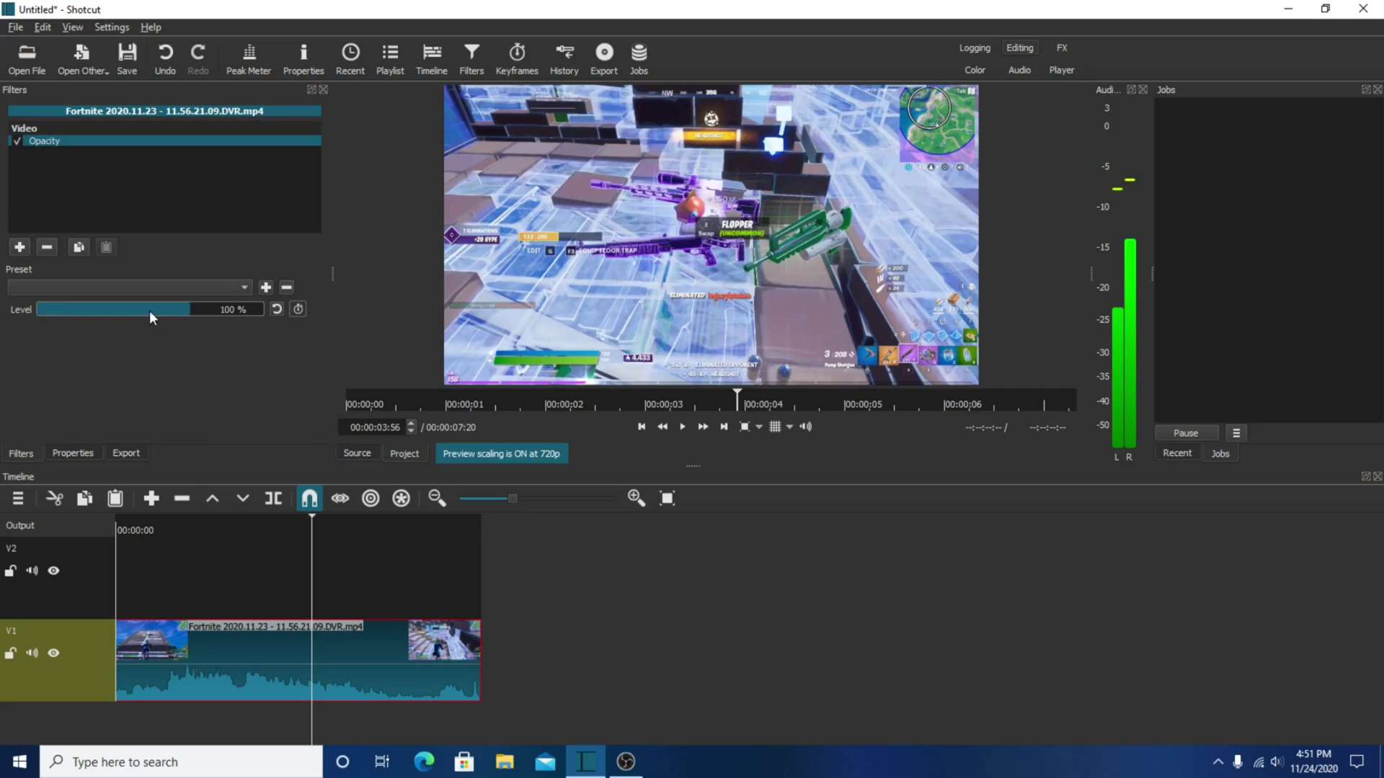
left_click_drag(149, 310, 112, 306)
left_click(252, 564)
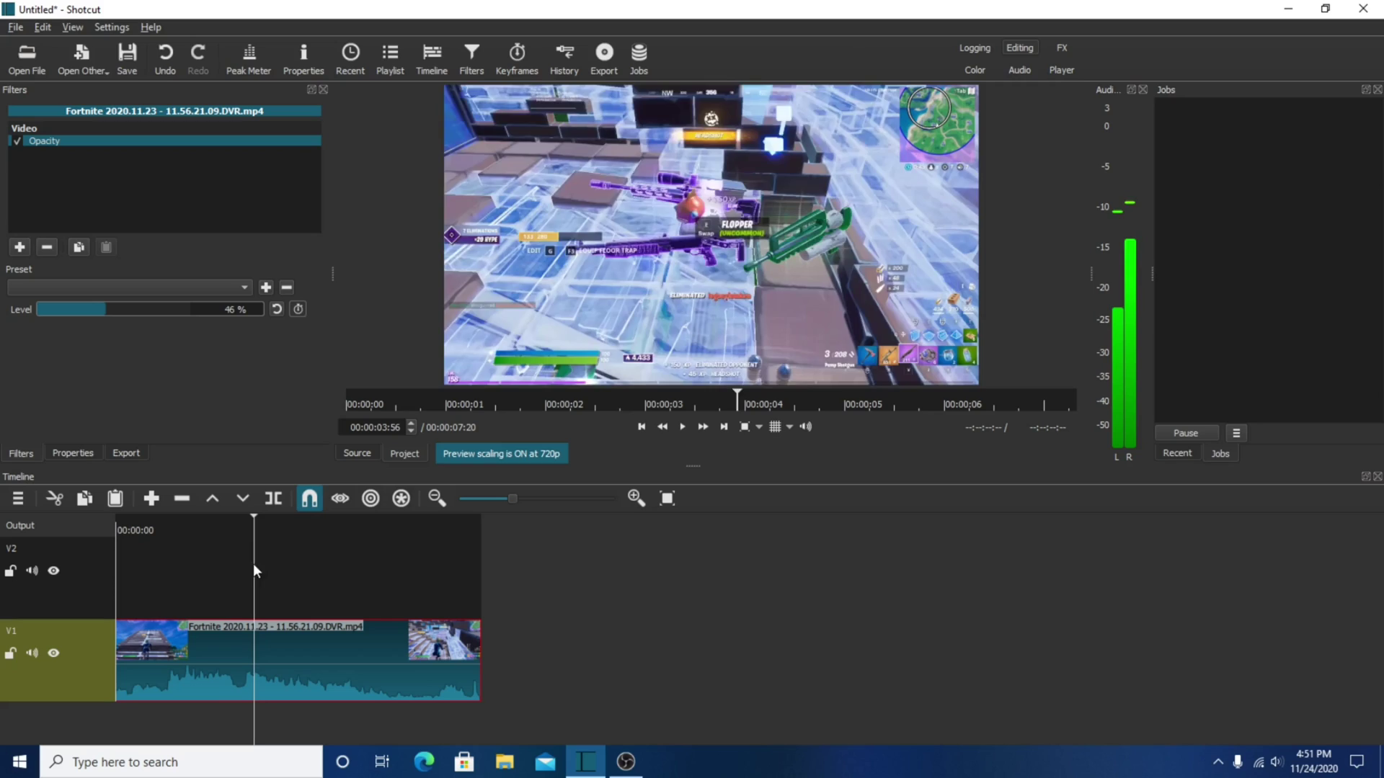
left_click(322, 581)
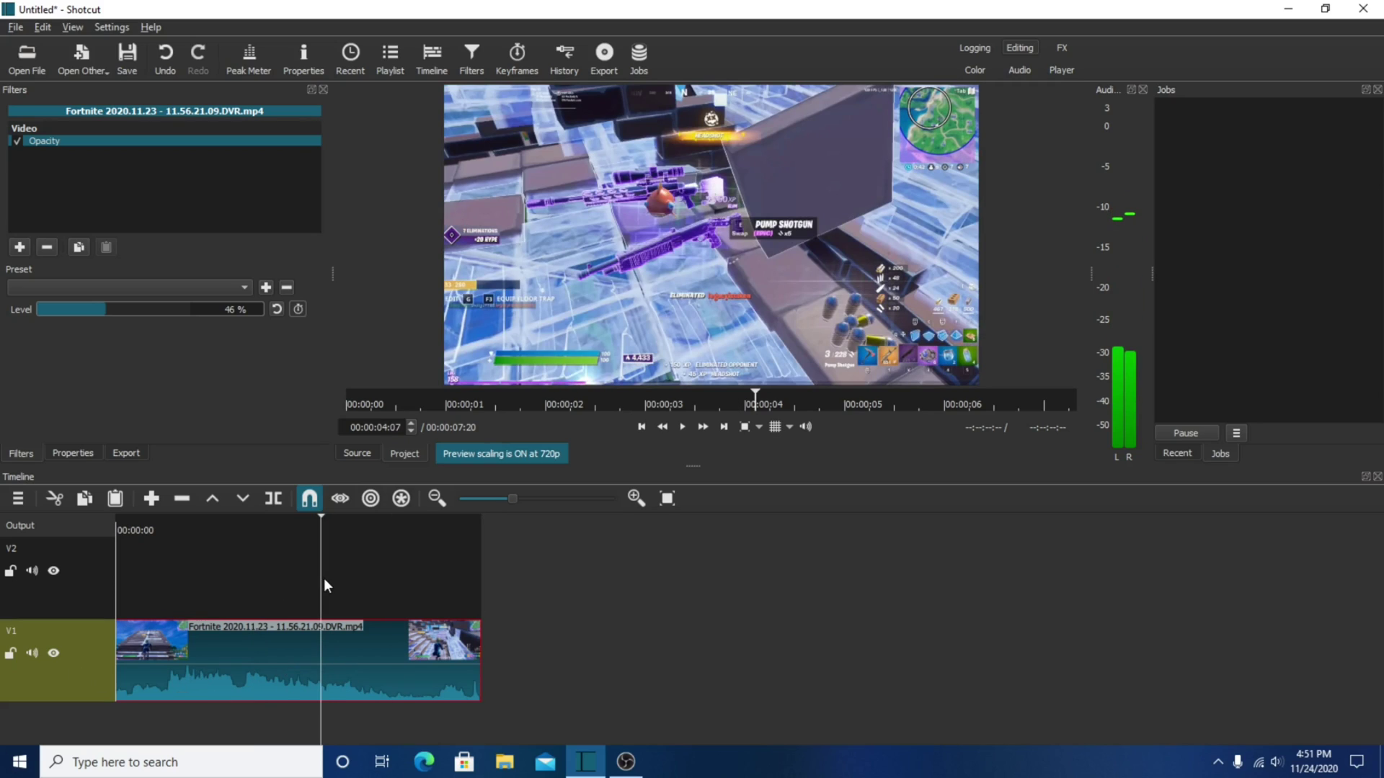
- Remove the Opacity filter from the gameplay clip
left_click(47, 247)
left_click(20, 246)
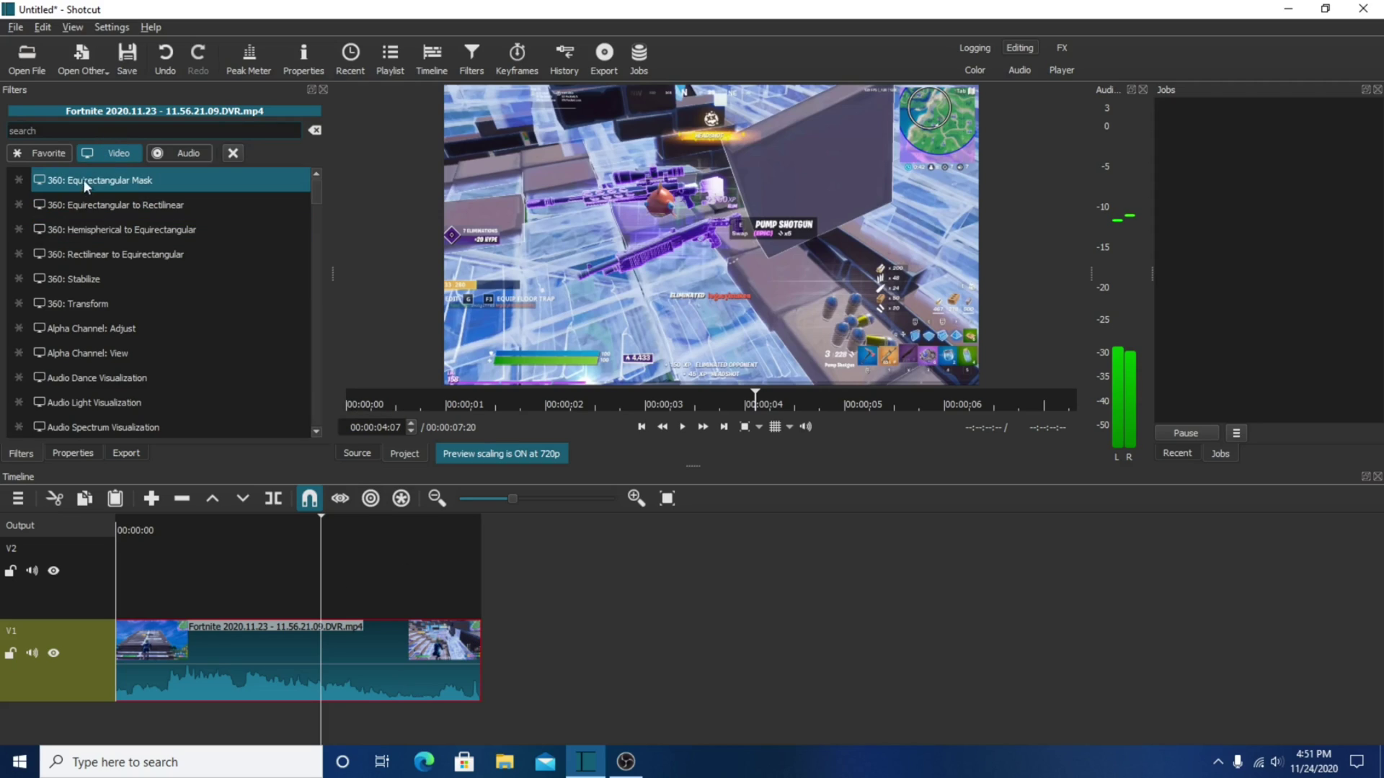
left_click(372, 634)
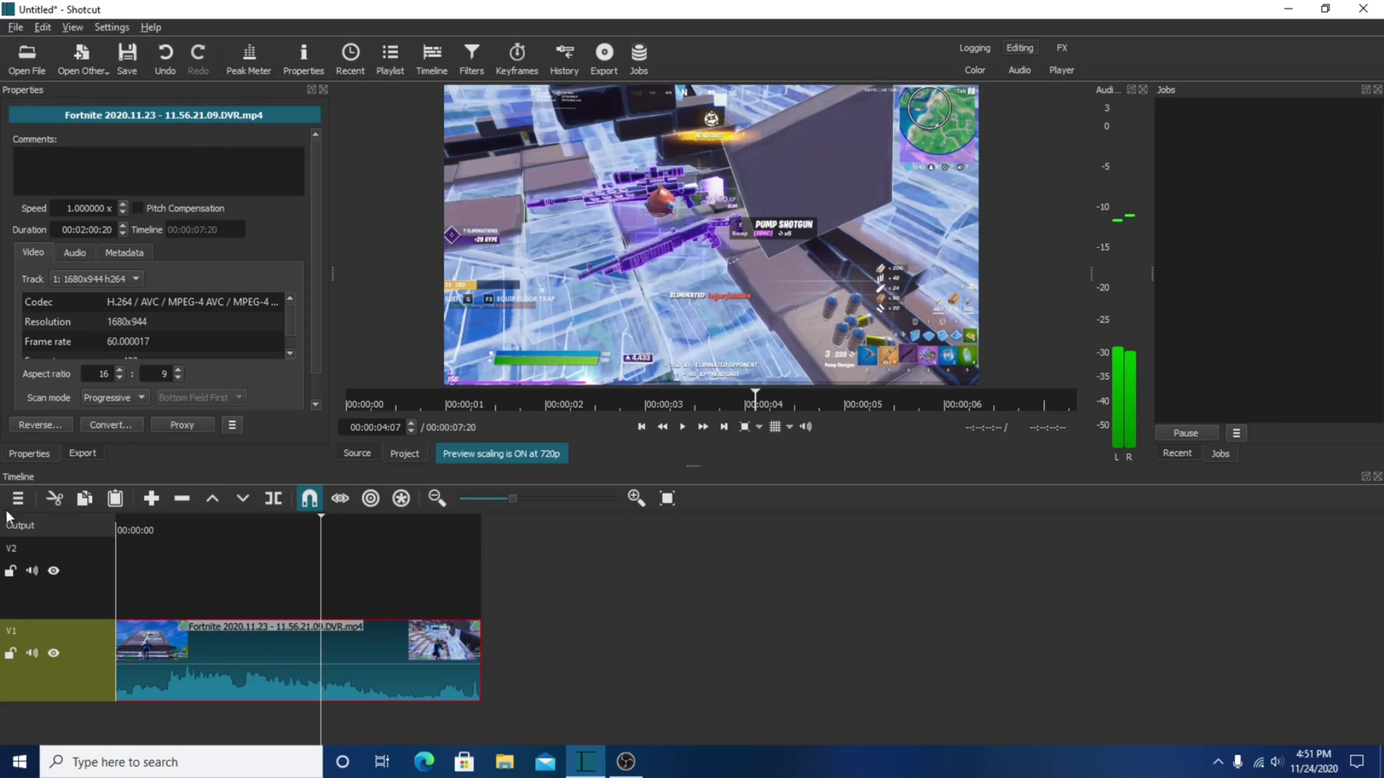
left_click(473, 67)
- Open Shock Wave 3 (by Deer) (3).mp4 from Videos and place it on track V2
left_click(27, 58)
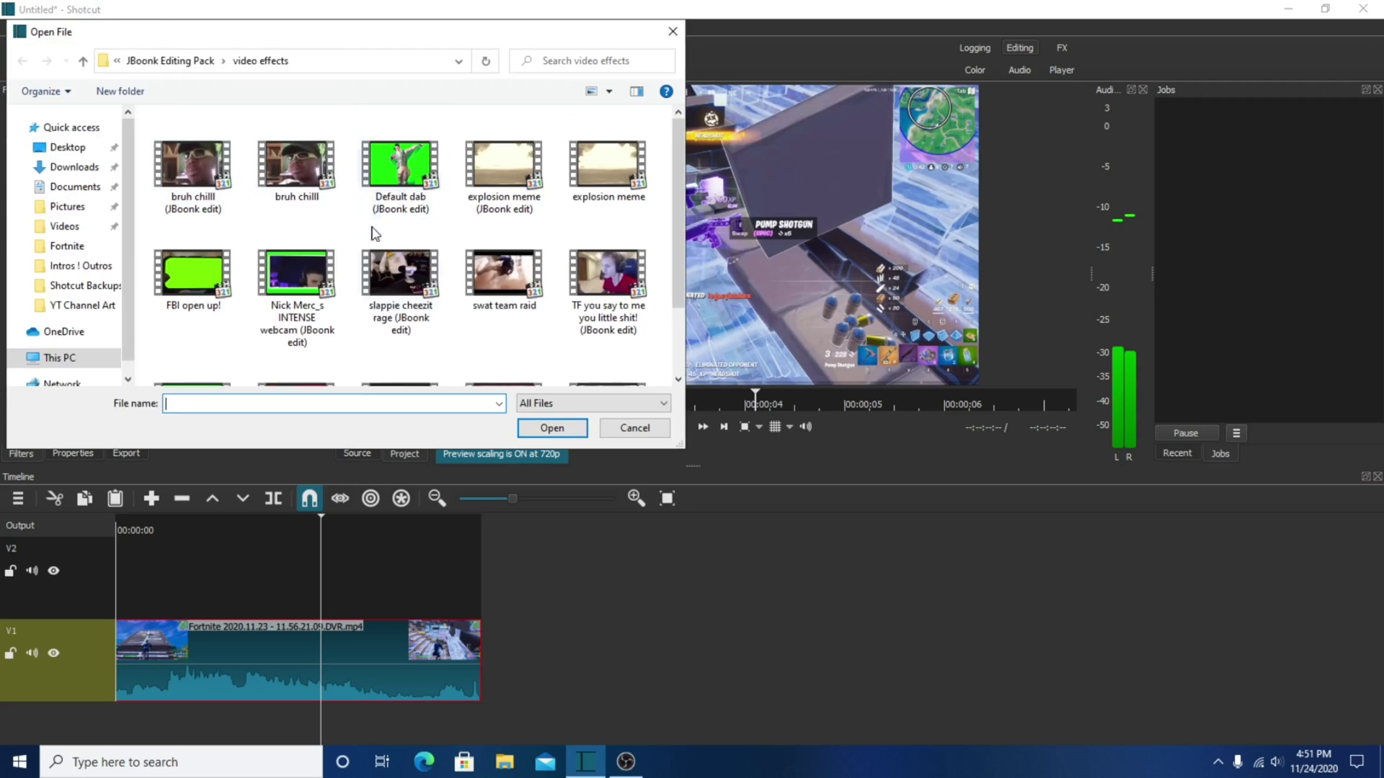
left_click(58, 248)
left_click(86, 225)
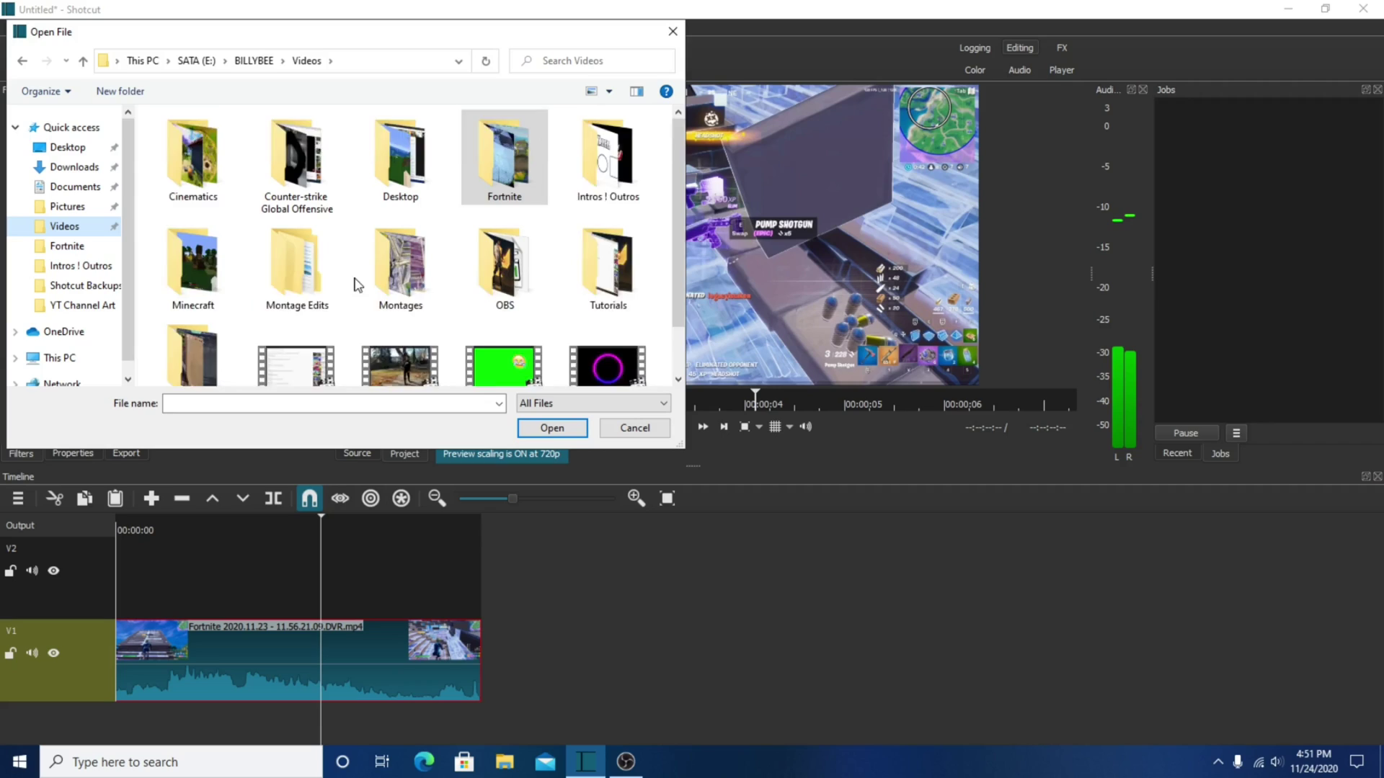
scroll(354, 285, "down", 2)
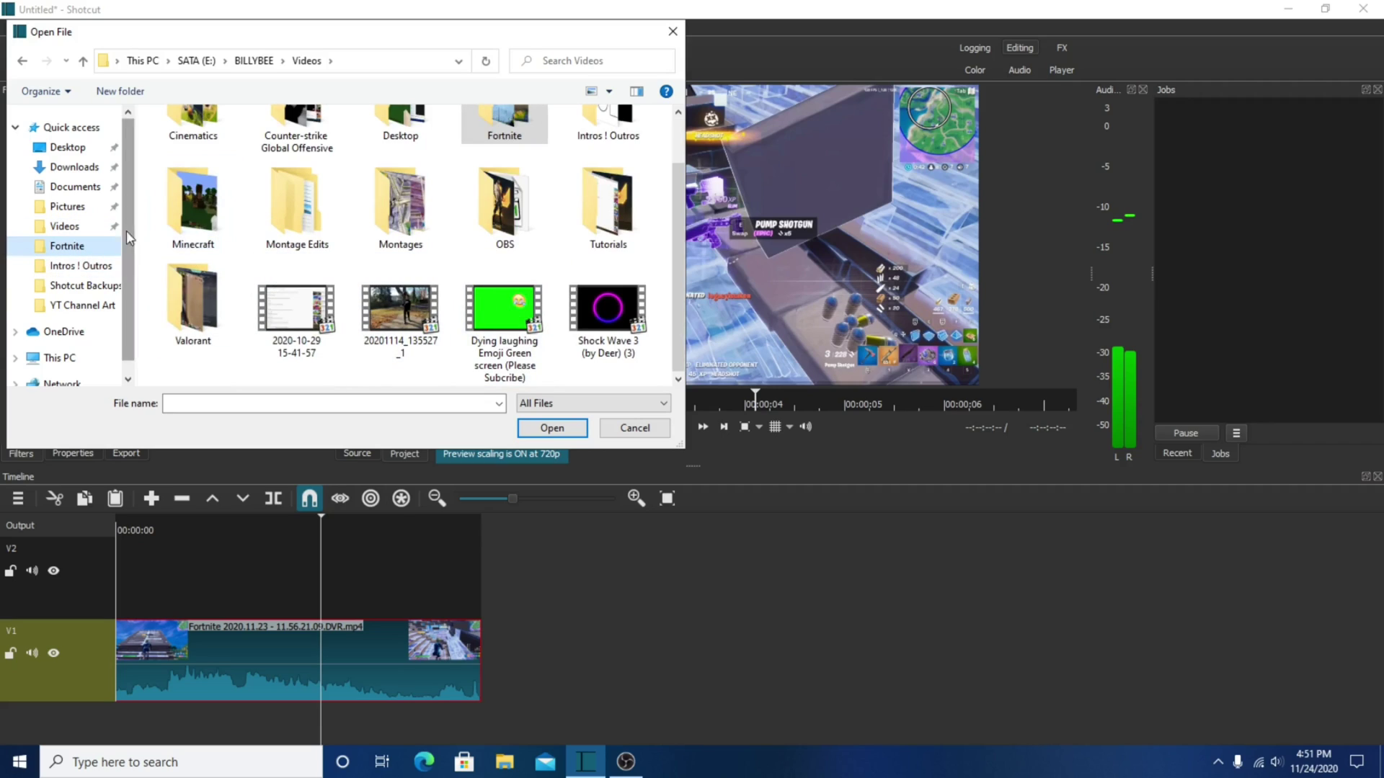
left_click(93, 226)
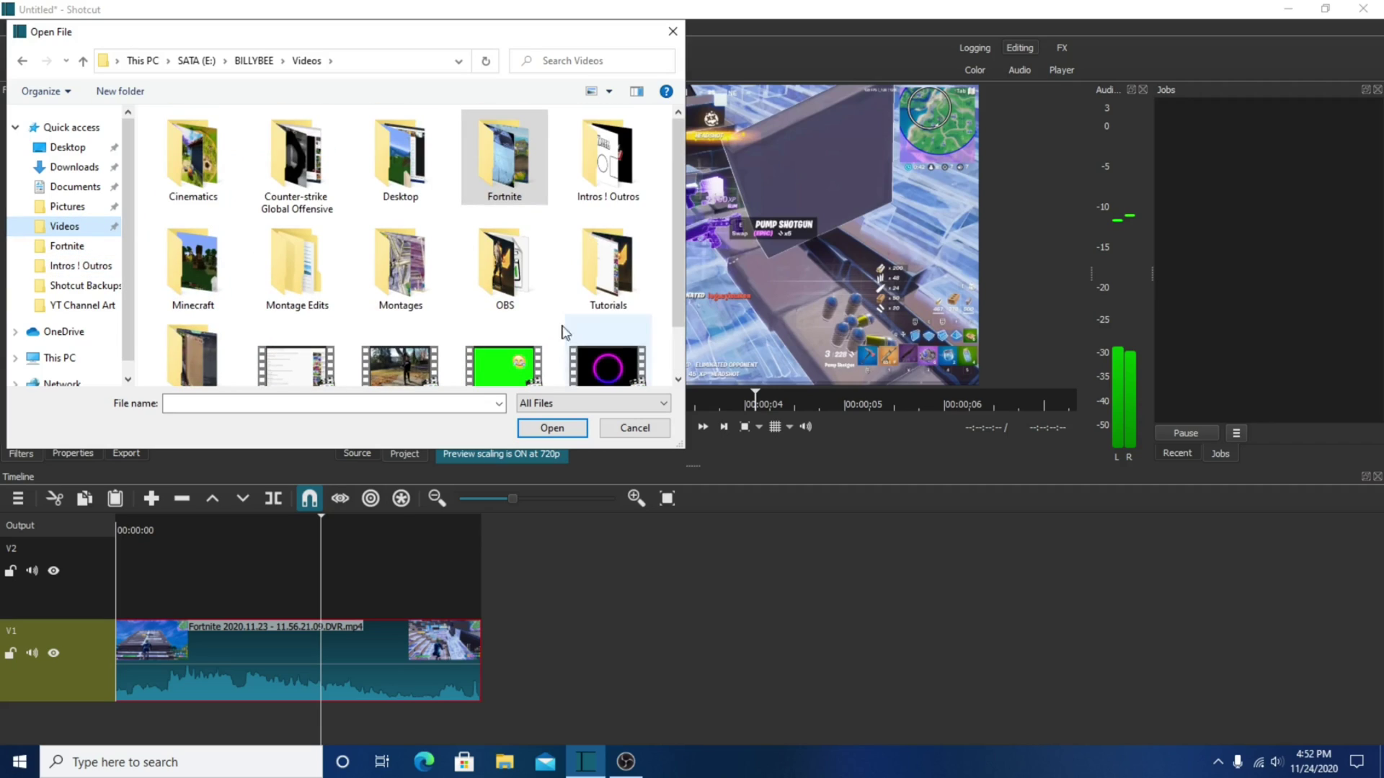
double_click(607, 364)
left_click_drag(607, 364, 219, 567)
- Place the ring clip on V2 and give it an Opacity filter at 47%
left_click(261, 714)
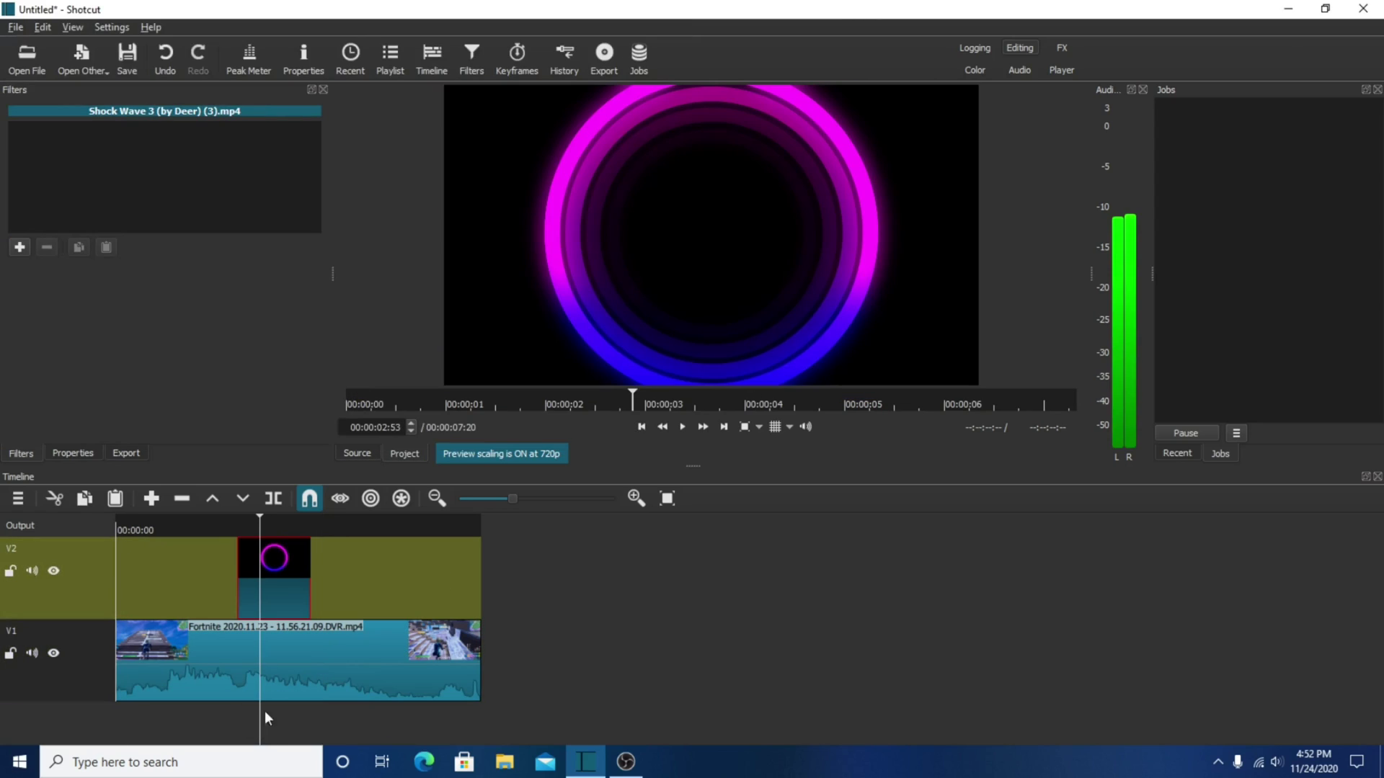
left_click(32, 249)
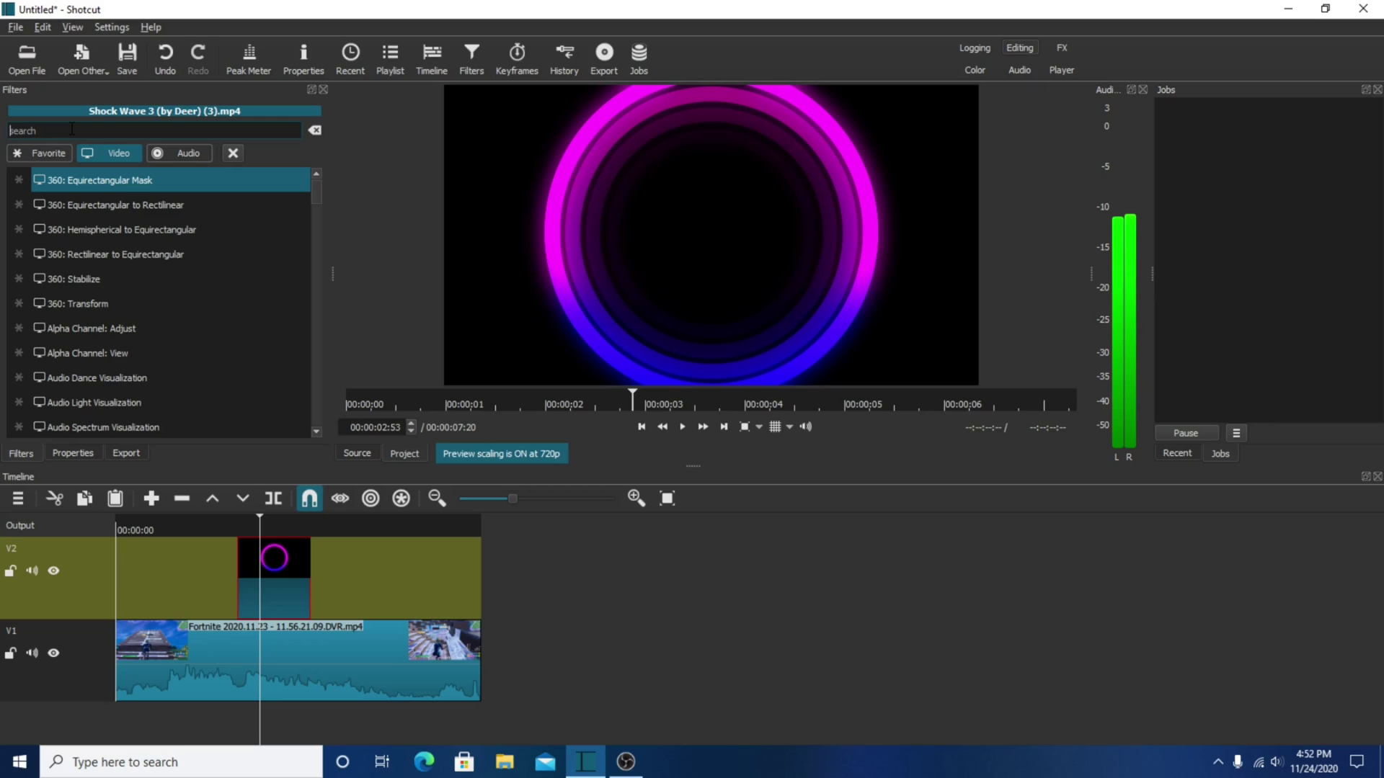
type("opacity")
key("Return")
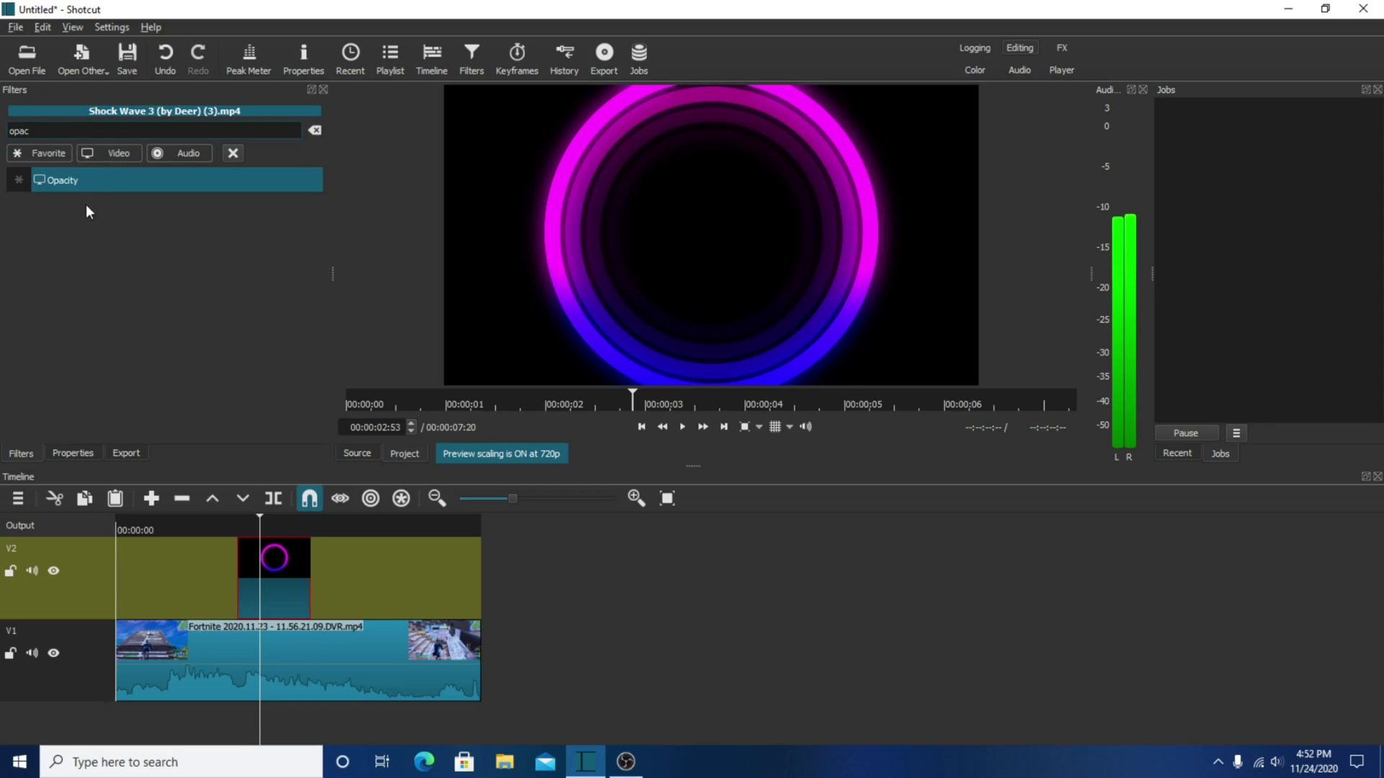
left_click_drag(137, 311, 107, 312)
- Preview the 47% blend at 00:00:03:31, then remove the Opacity filter again
mouse_move(245, 736)
left_mouse_down()
mouse_move(283, 730)
mouse_move(232, 735)
mouse_move(246, 739)
left_mouse_up()
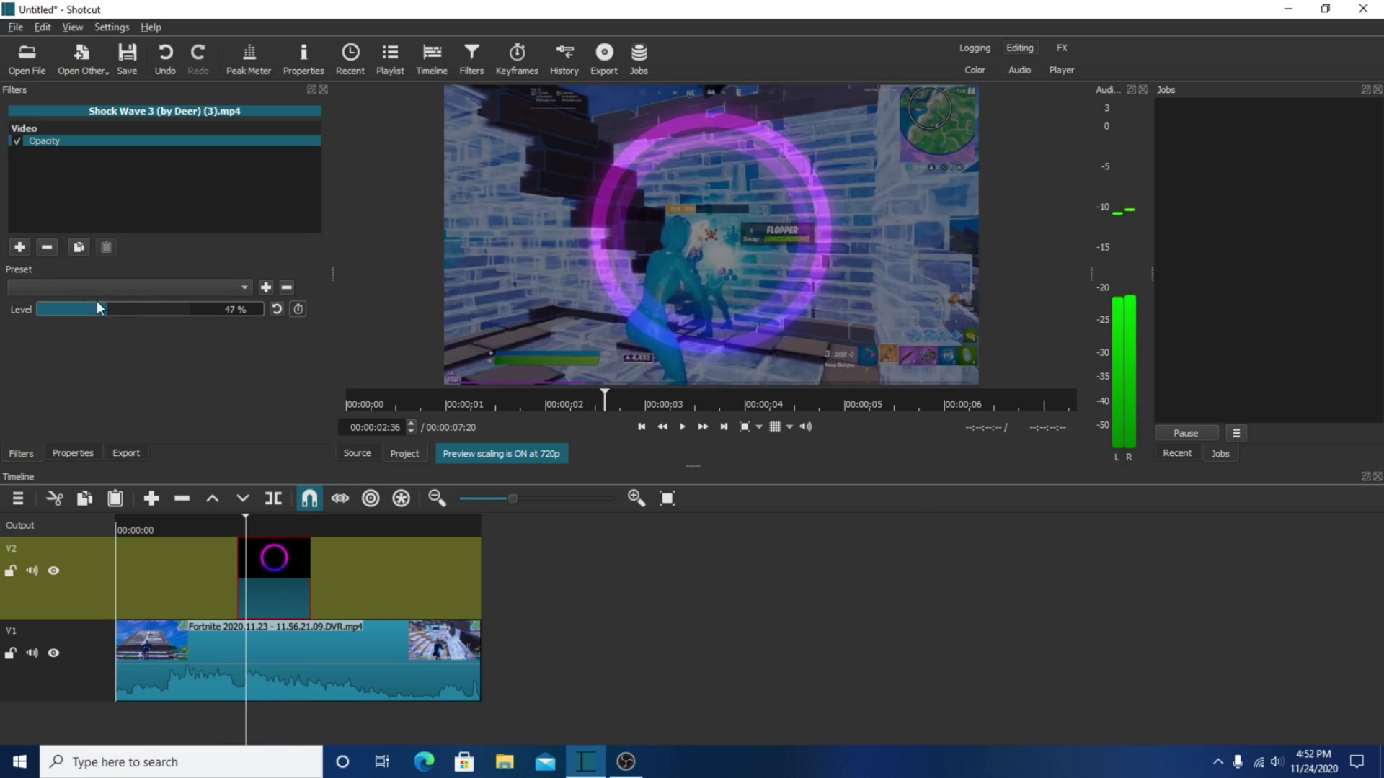
left_click(41, 249)
left_click(19, 247)
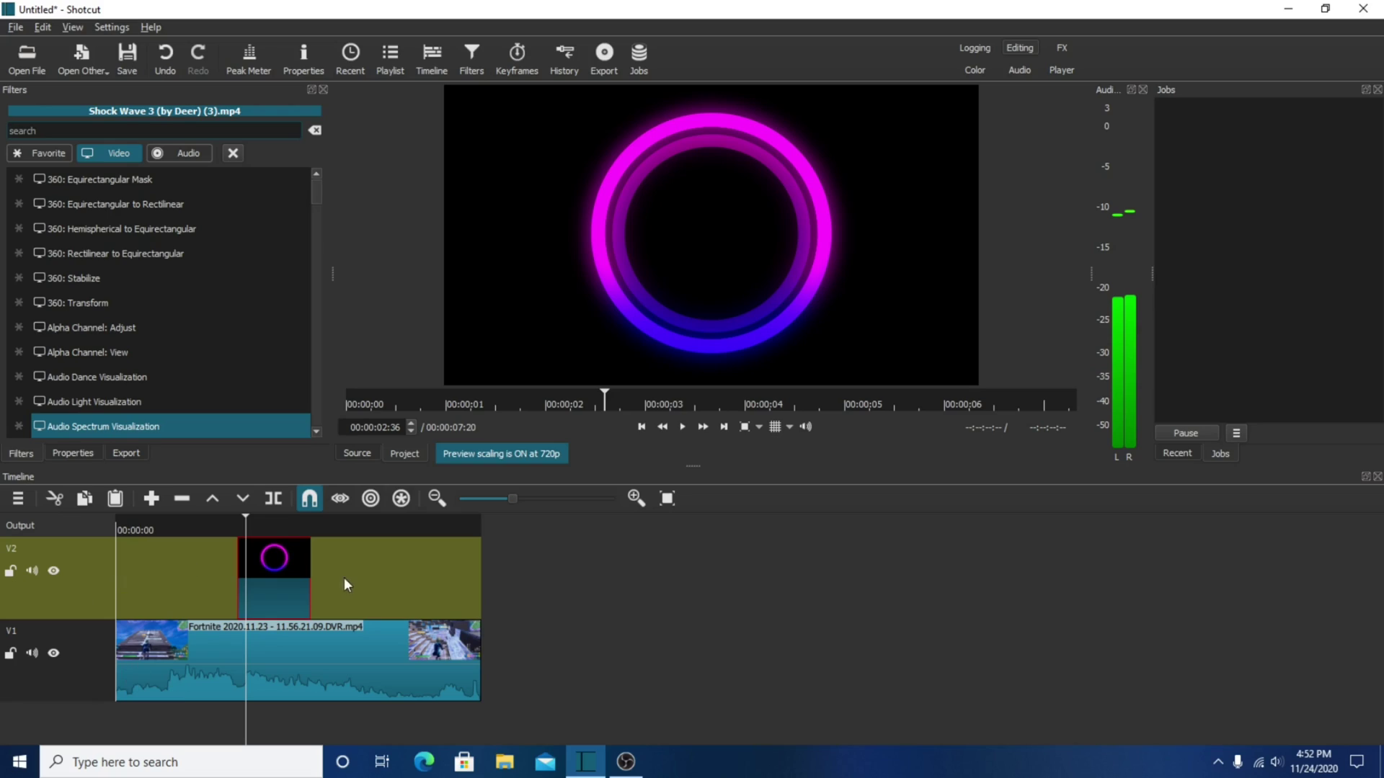
- Delete the ring clip from V2 and scrub the gameplay between 00:00:01:59 and 00:00:03:26
key("Delete")
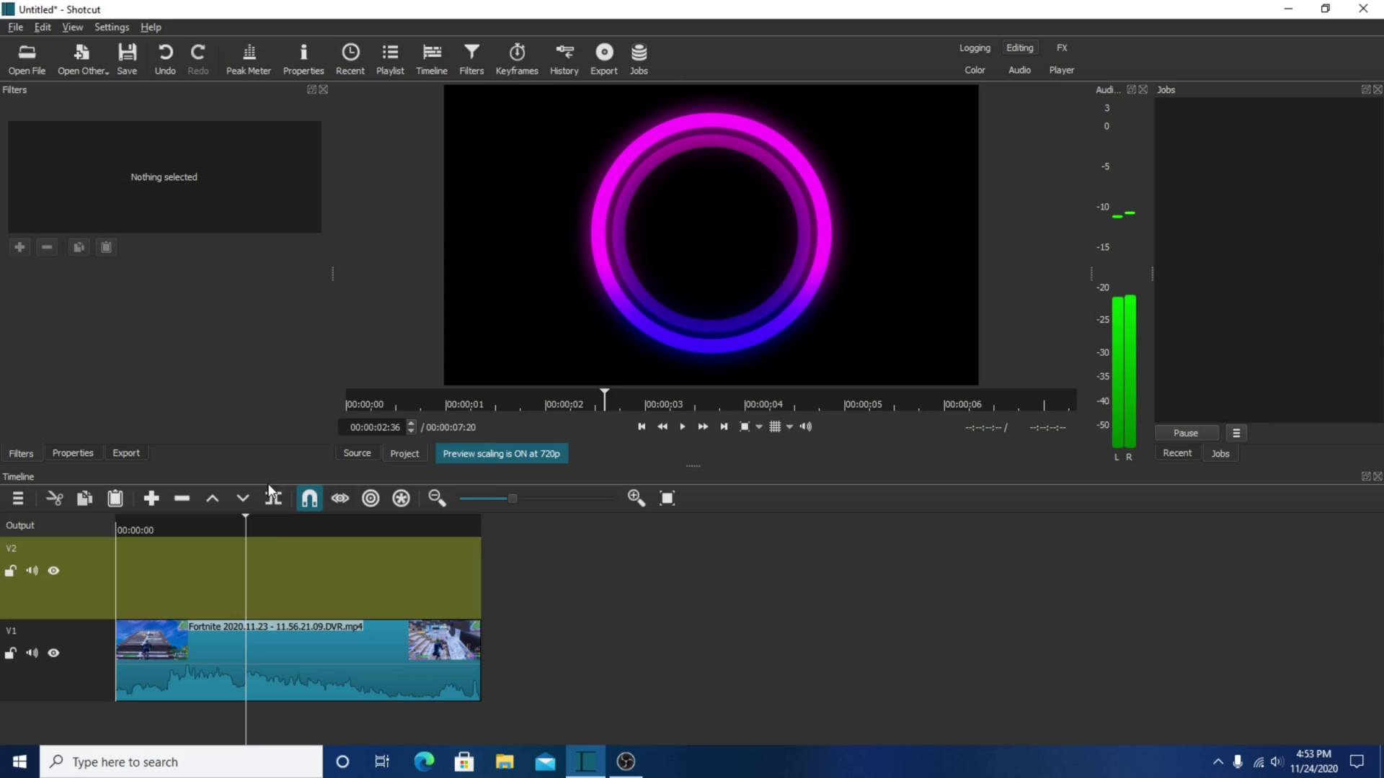
mouse_move(262, 583)
left_mouse_down()
mouse_move(287, 606)
mouse_move(243, 598)
left_mouse_up()
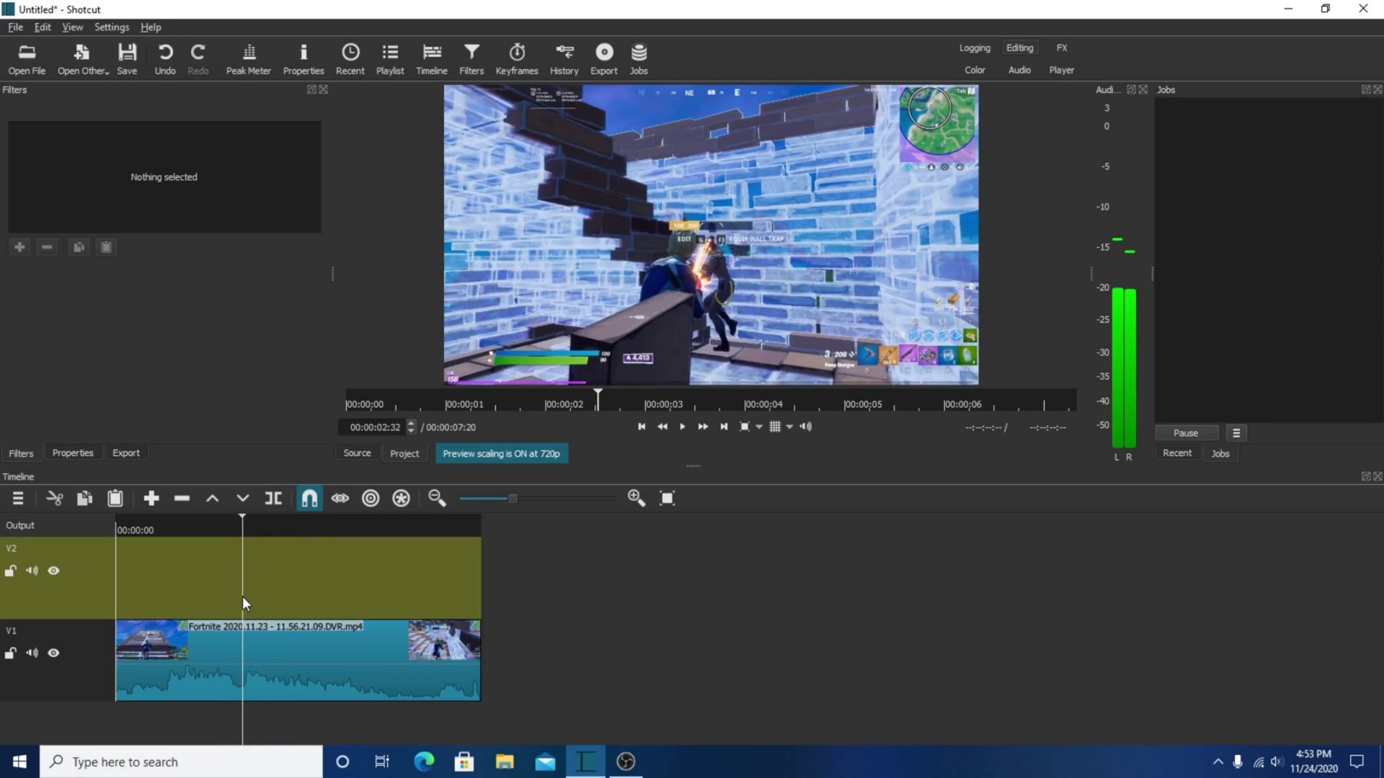
left_click_drag(271, 578, 214, 572)
- Split the gameplay clip at 00:00:02:38, then undo the split
left_click(199, 622)
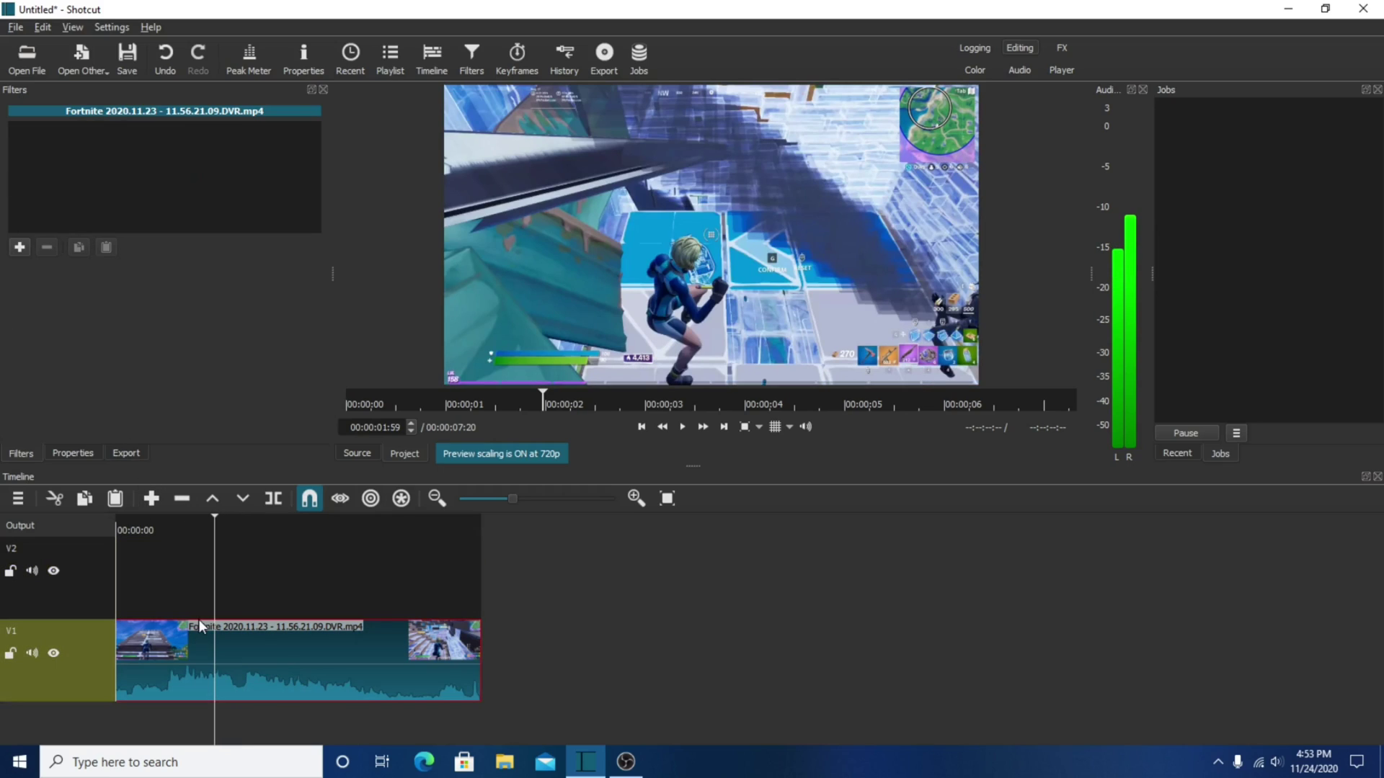
left_click(252, 595)
left_click_drag(249, 595, 248, 594)
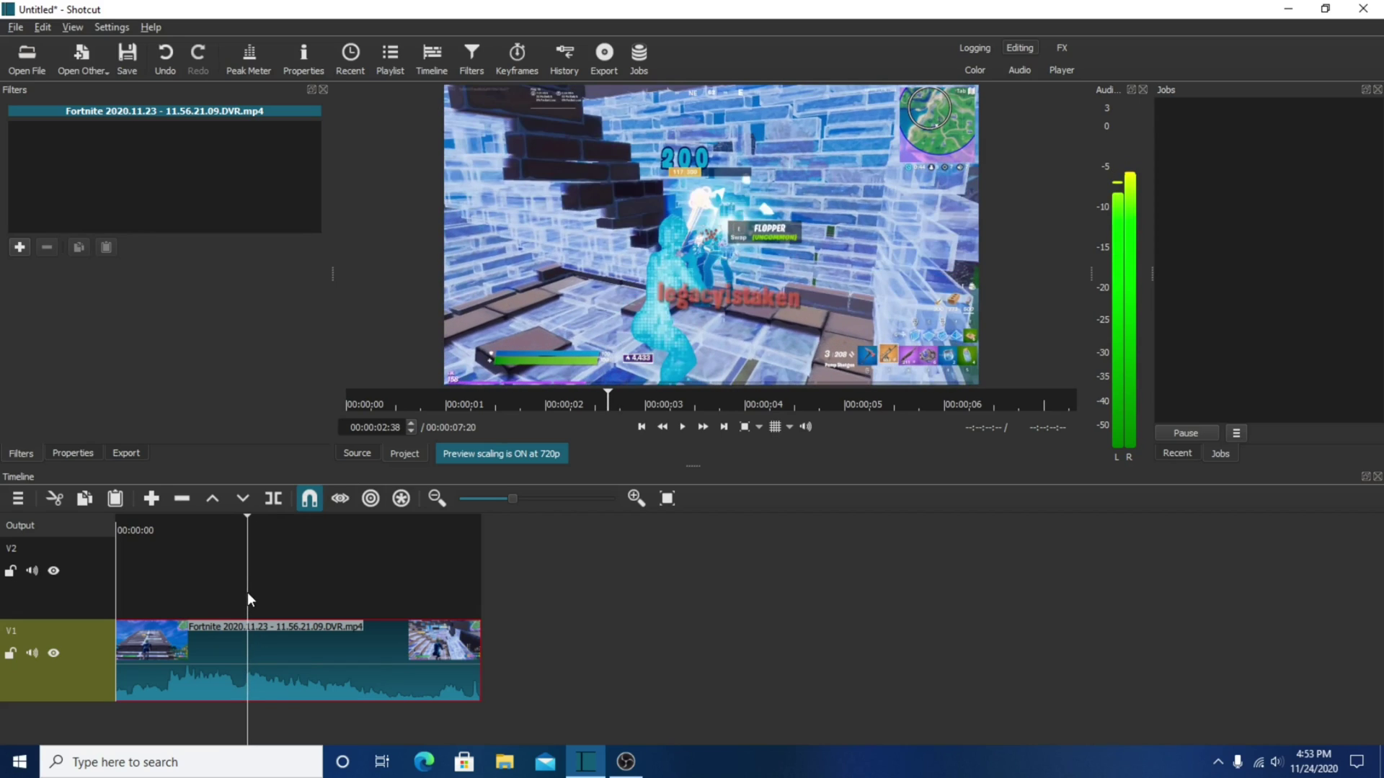
key("s")
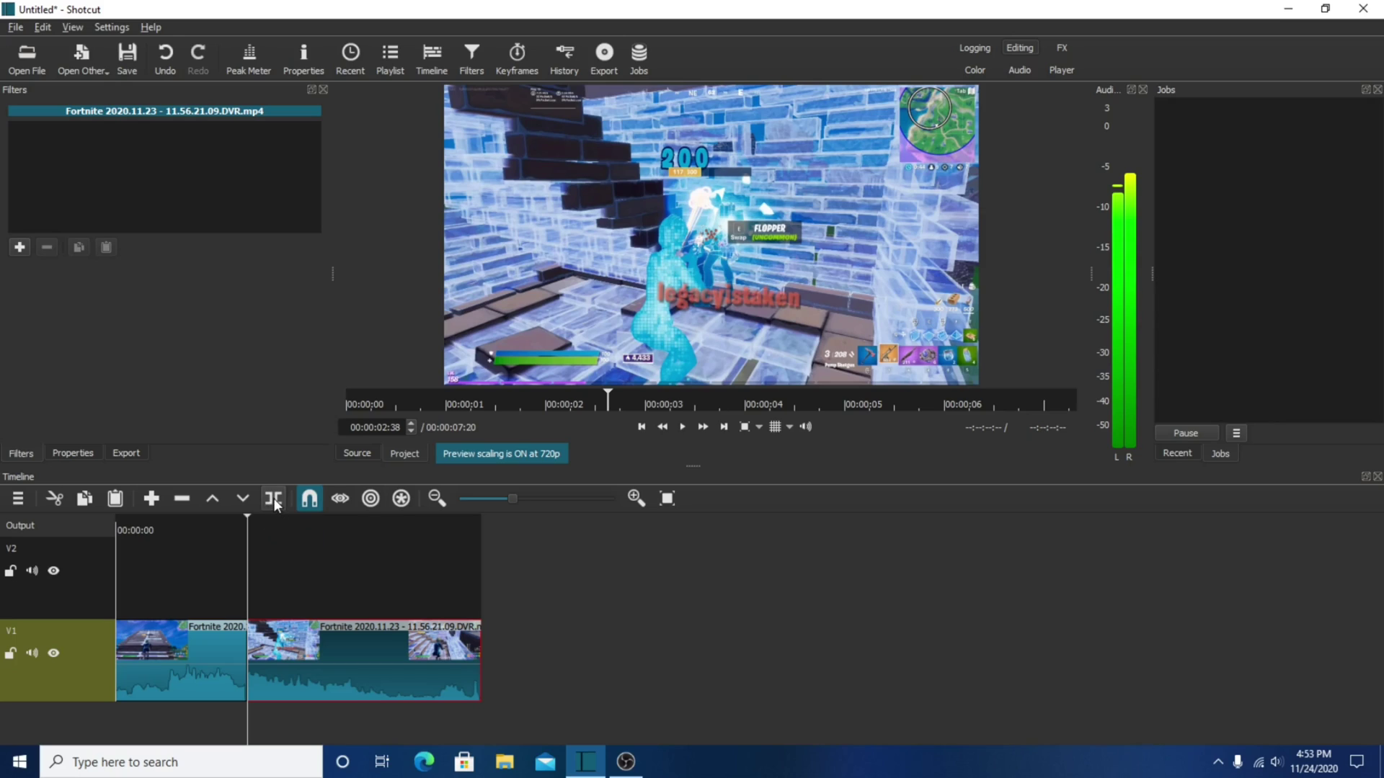
left_click(217, 640)
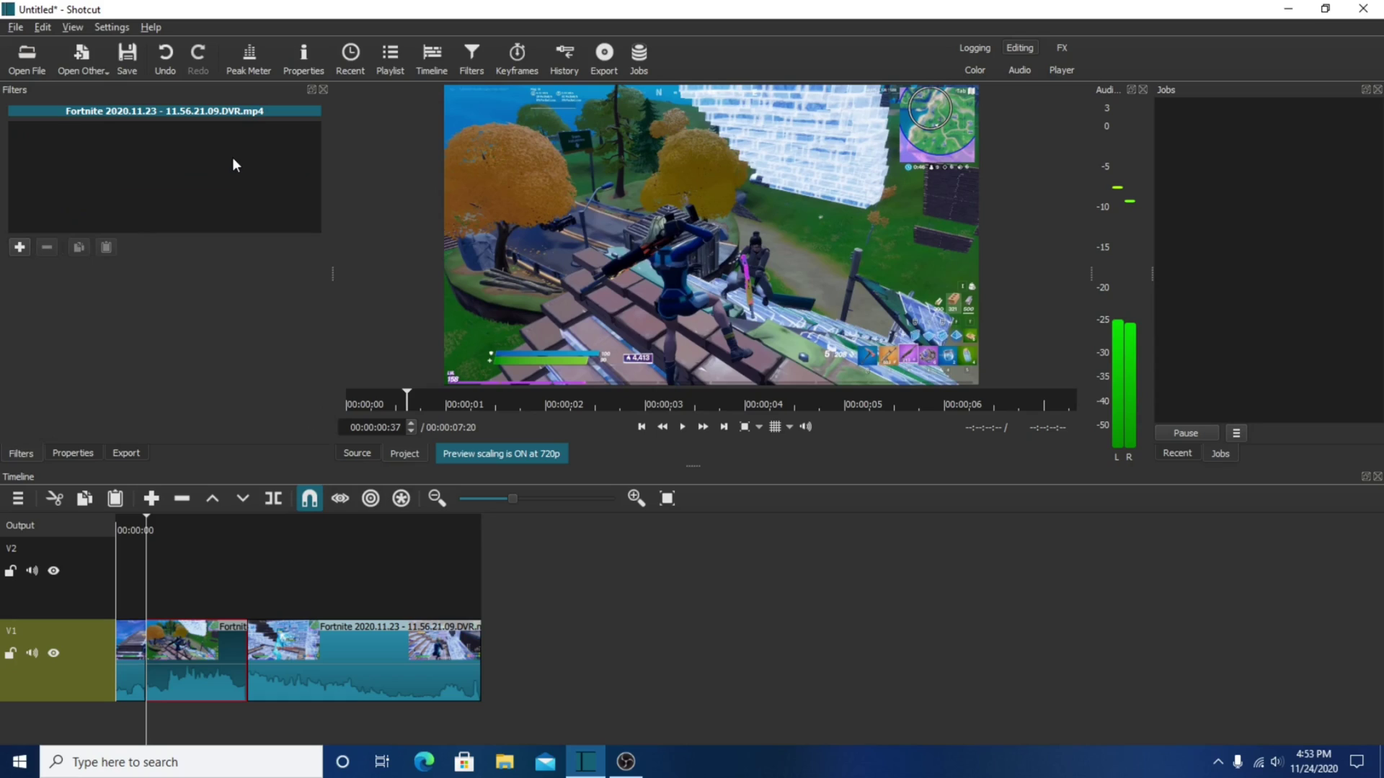
left_click(19, 247)
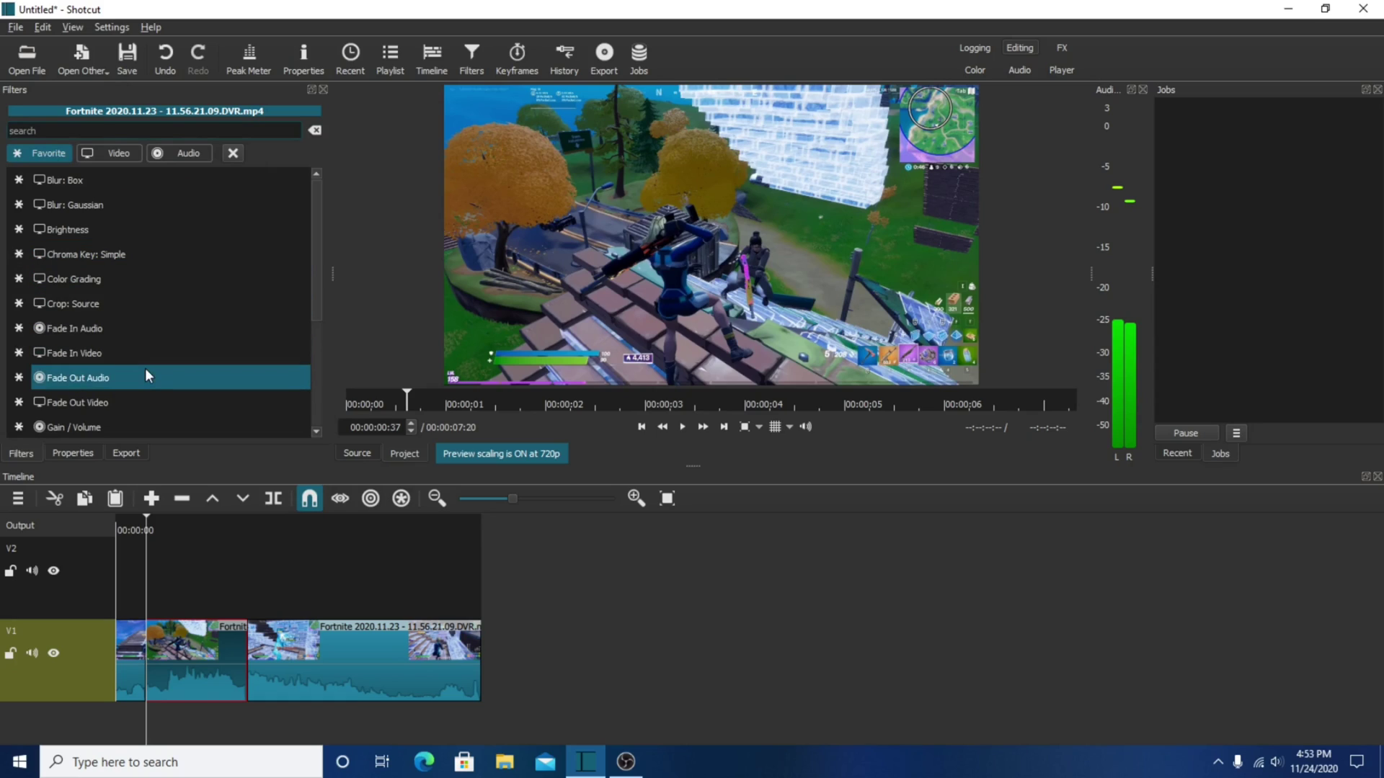
scroll(146, 352, "up", 1)
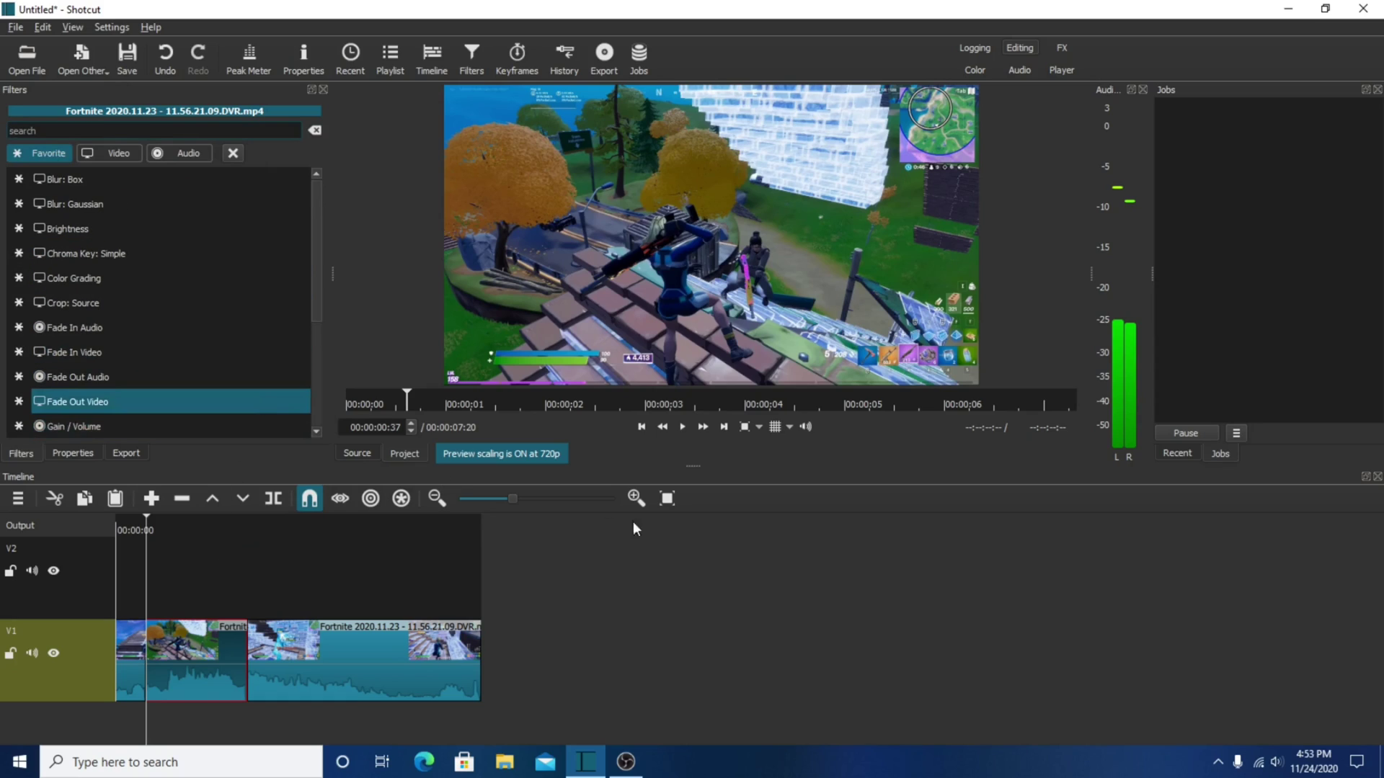
key("ctrl+z")
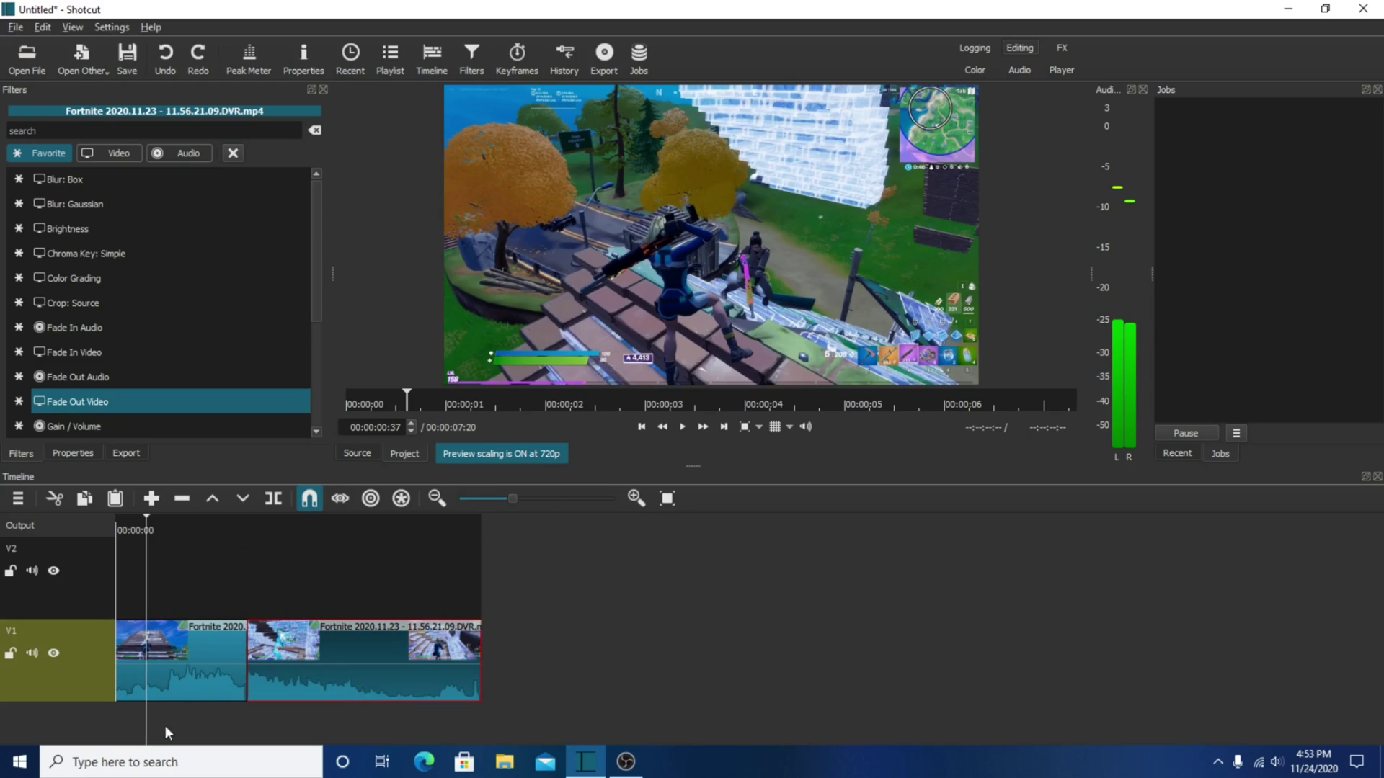
- Add a Fade Out Video filter to the first clip and preview the fade
left_click(198, 657)
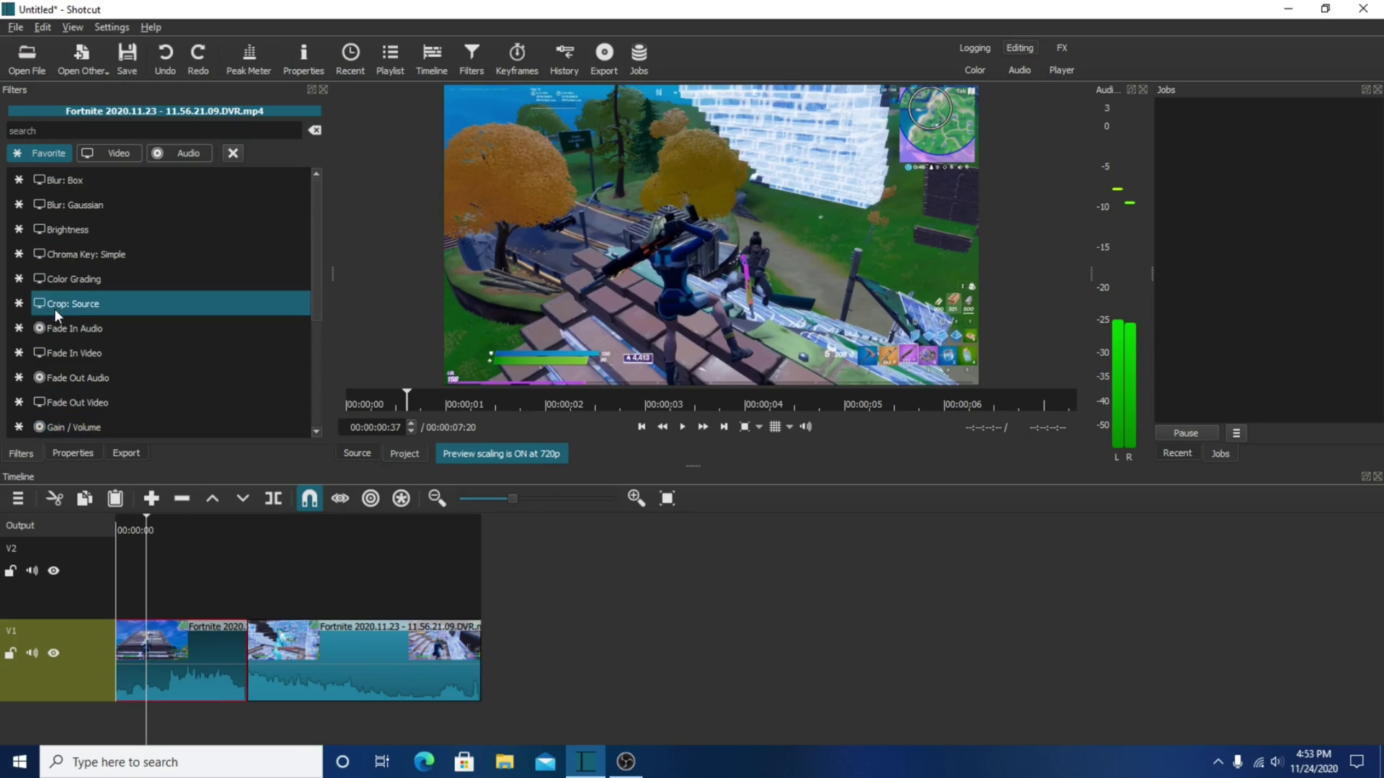
left_click(106, 398)
key("space")
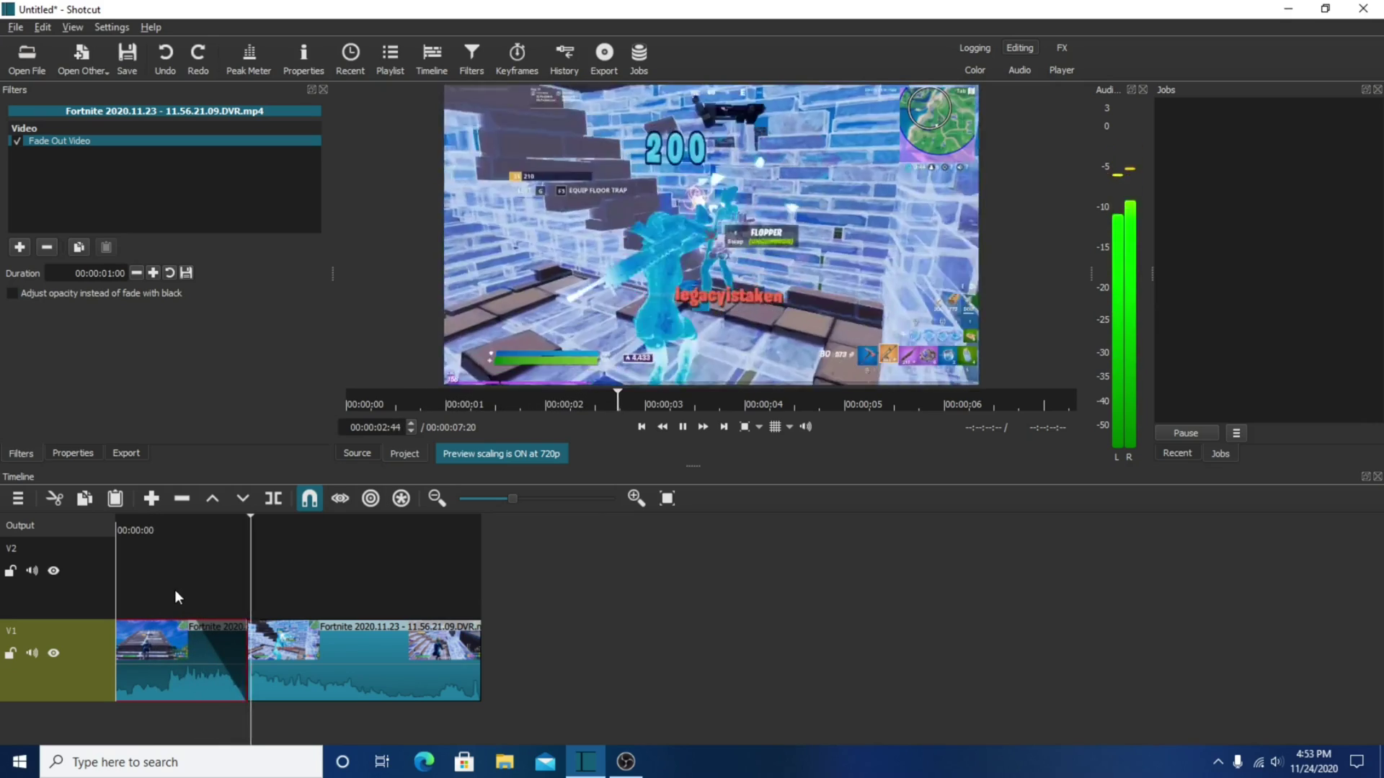
left_click_drag(235, 567, 188, 573)
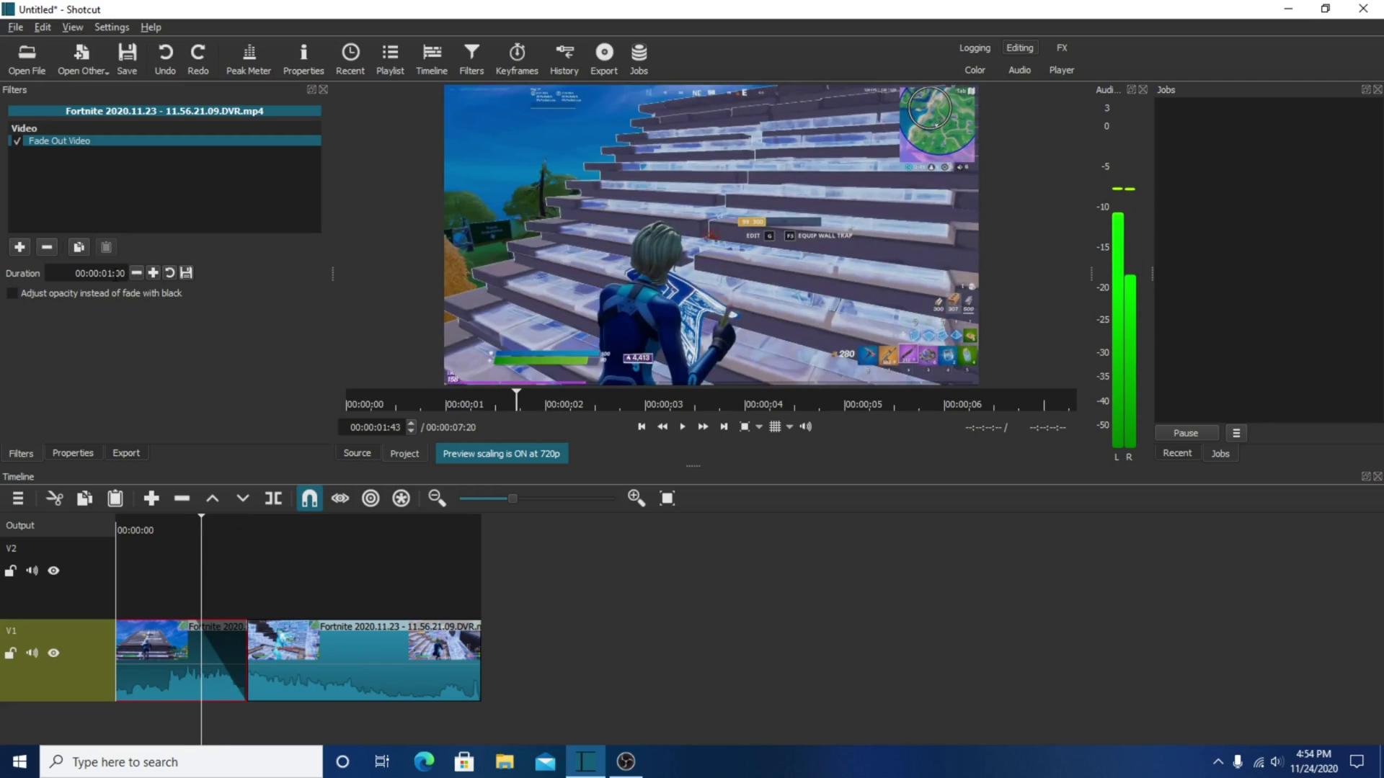
- Shorten the fade-out duration to 00:00:00:38 and replay it from 00:00:01:43
left_click(134, 275)
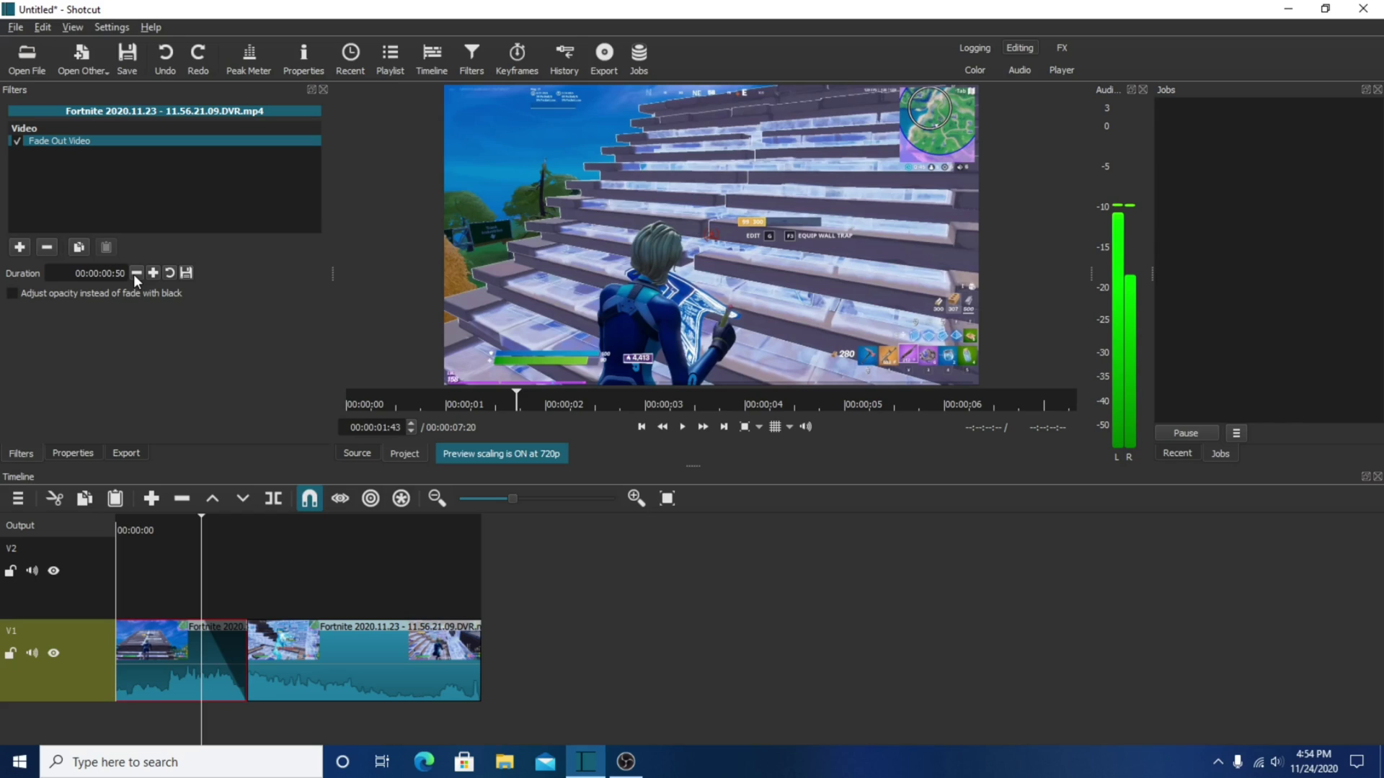
left_click(134, 275)
left_click(136, 273)
key("space")
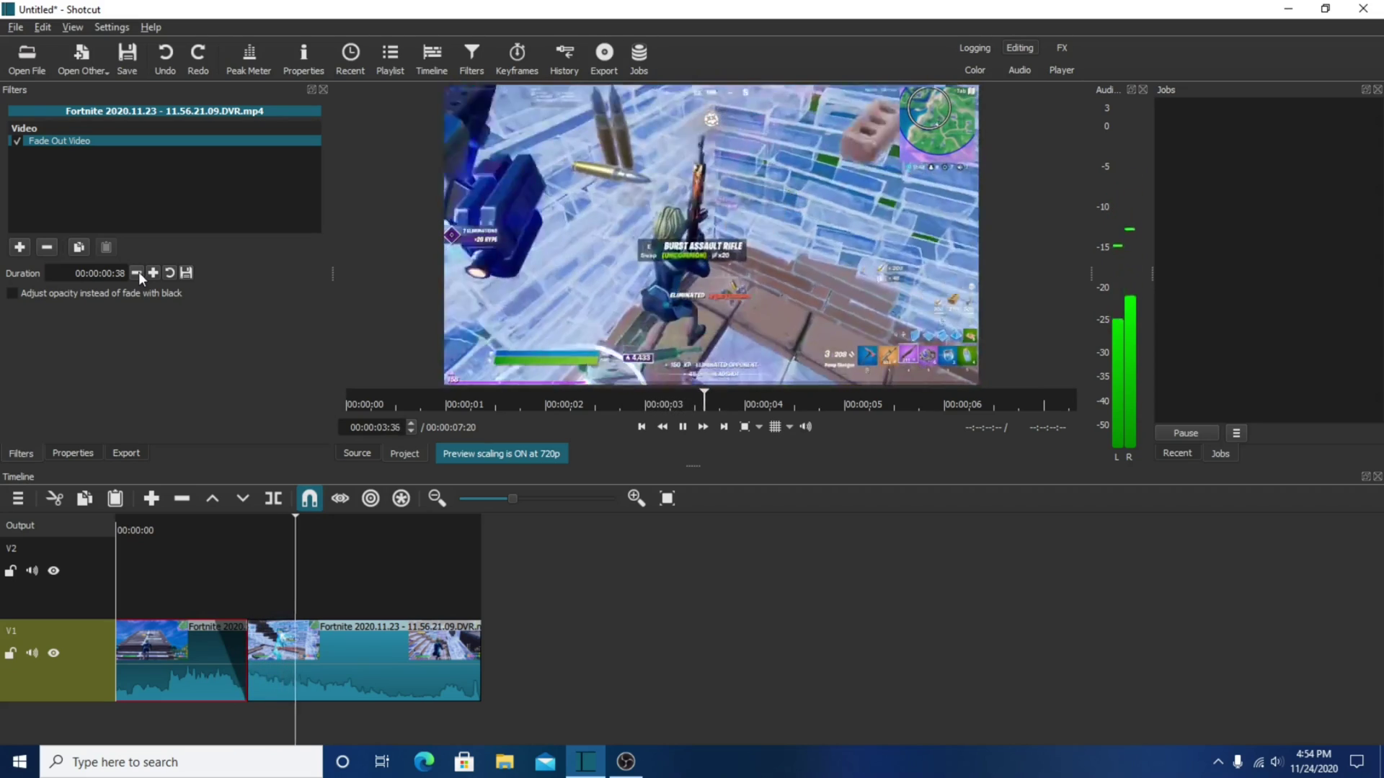
left_click(202, 571)
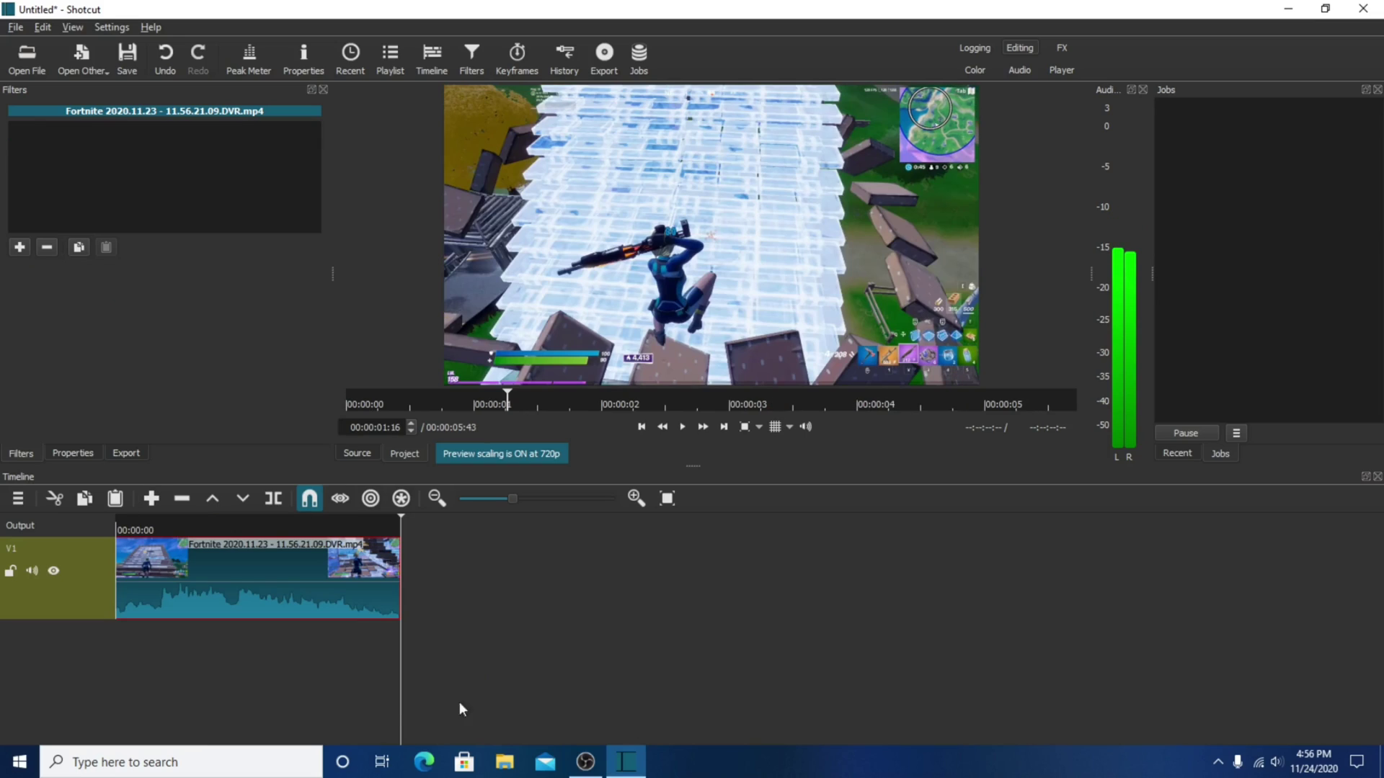
- At 00:00:01:58, add a Hue/Lightness/Saturation filter with hue 130% and lightness 77% for a pink tint
left_click(214, 691)
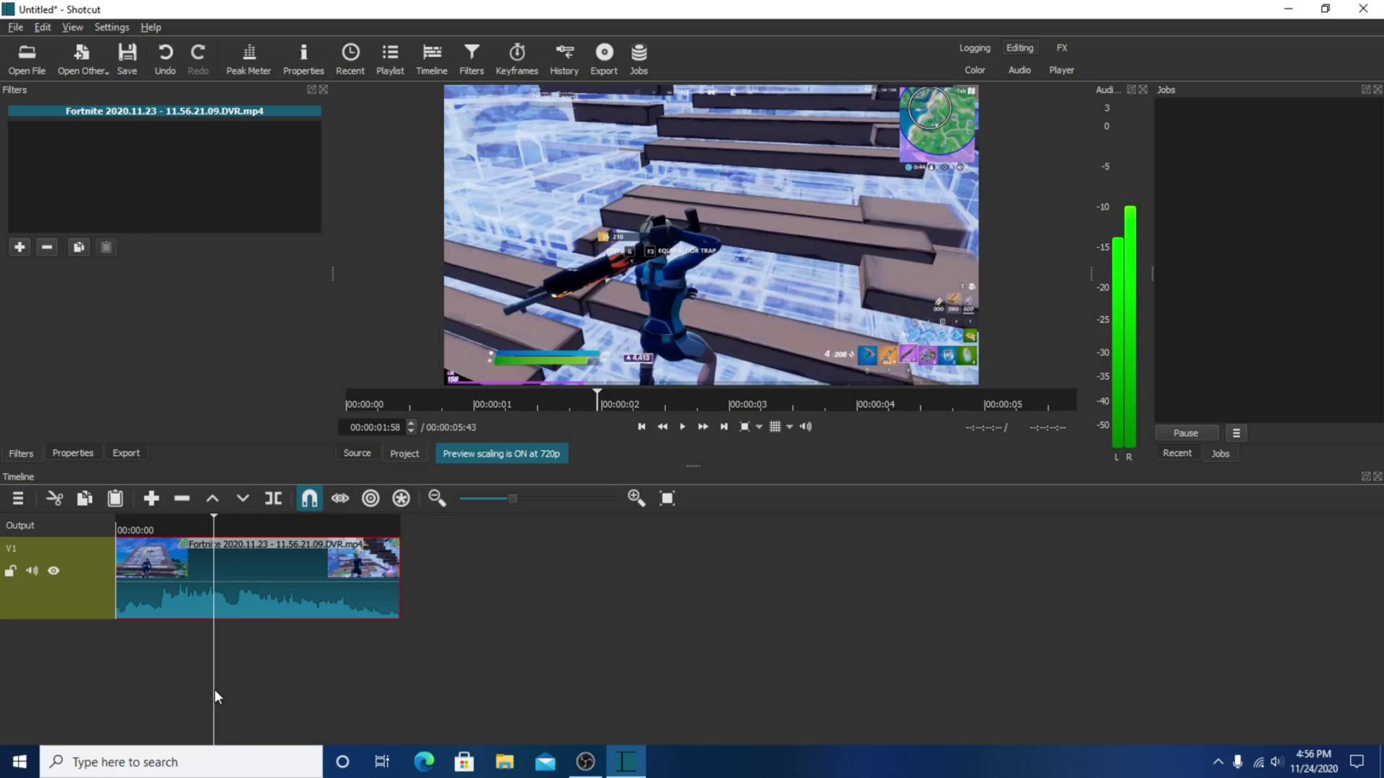
left_click(20, 246)
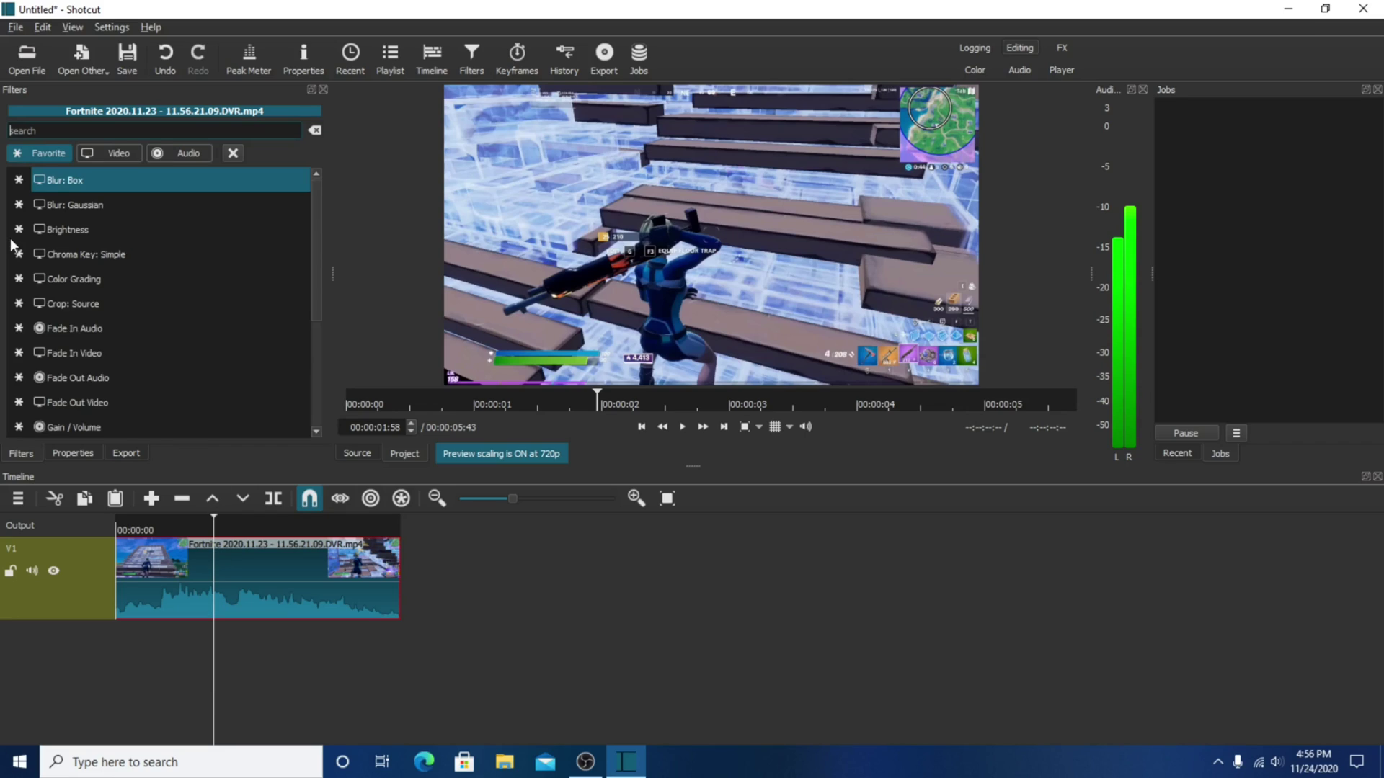
scroll(222, 273, "down", 2)
scroll(212, 340, "up", 1)
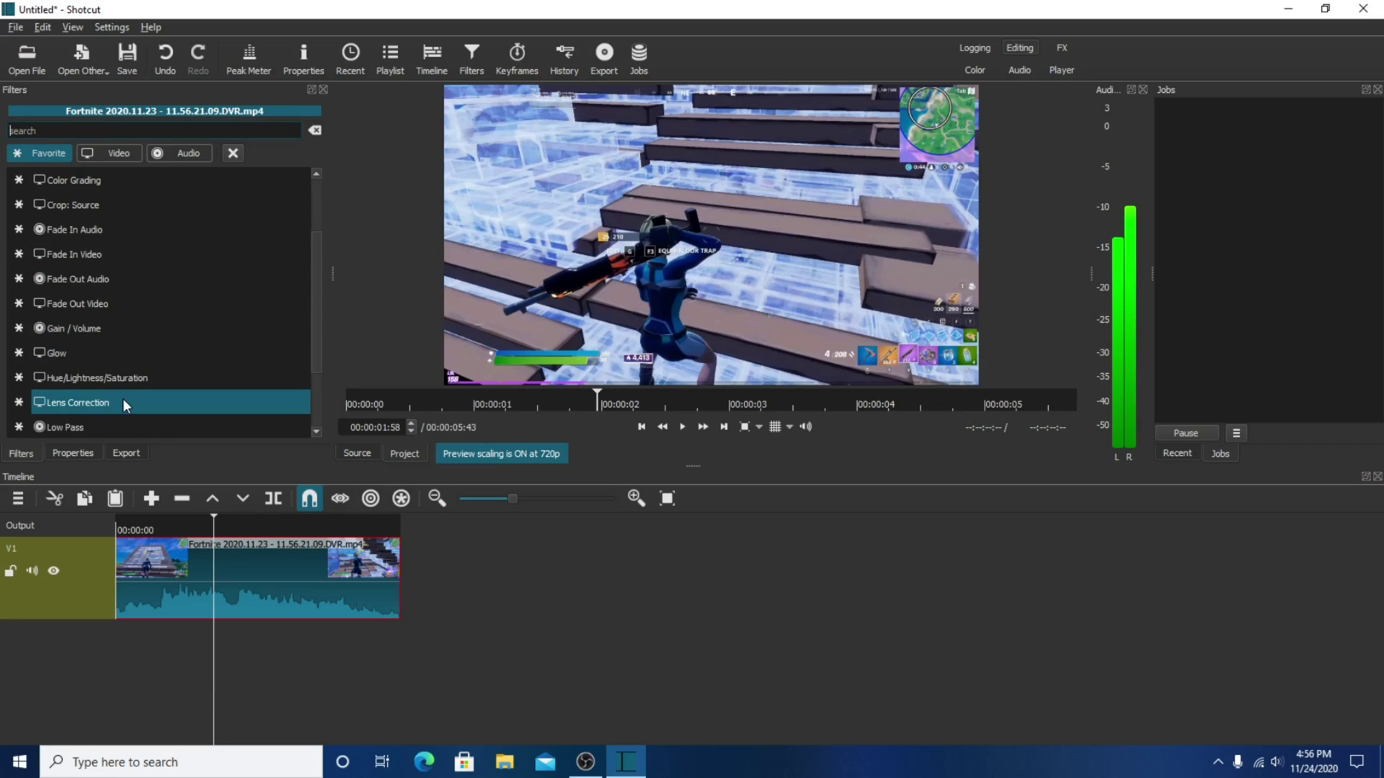
left_click(128, 376)
mouse_move(157, 317)
left_mouse_down()
mouse_move(171, 322)
mouse_move(115, 314)
mouse_move(188, 295)
mouse_move(166, 296)
left_mouse_up()
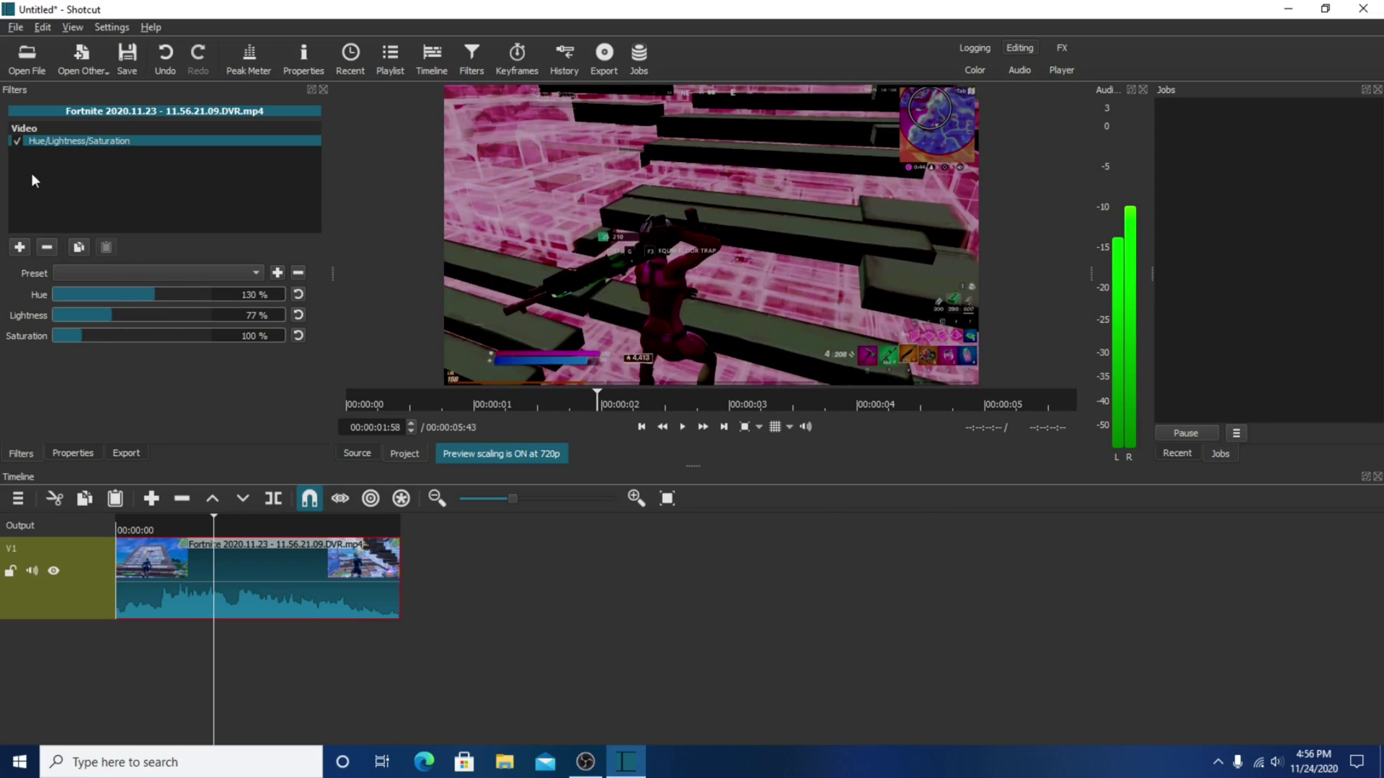
- Remove the Hue/Lightness/Saturation filter and add a Color Grading filter found by searching 'color'
left_click(47, 247)
left_click(22, 247)
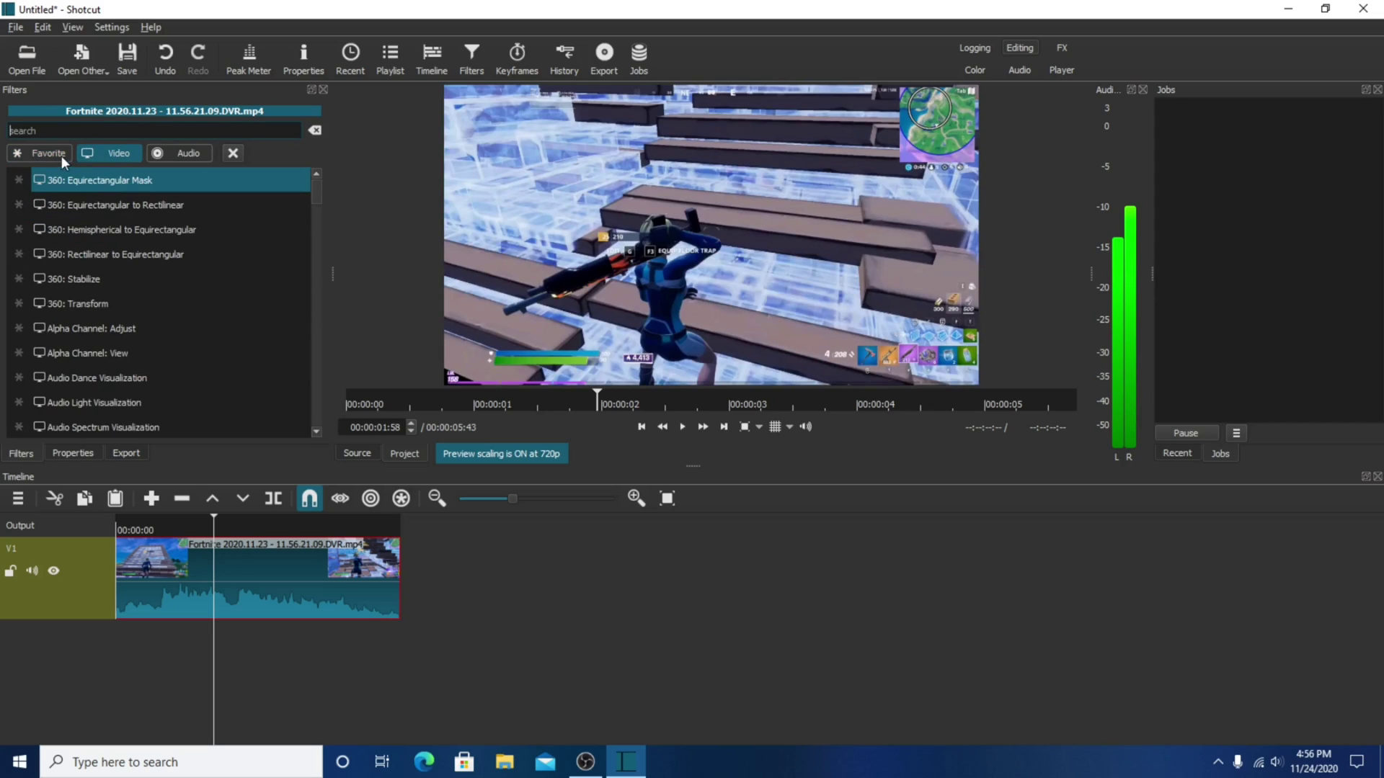
left_click(62, 155)
left_click(126, 156)
type("color")
left_click(106, 180)
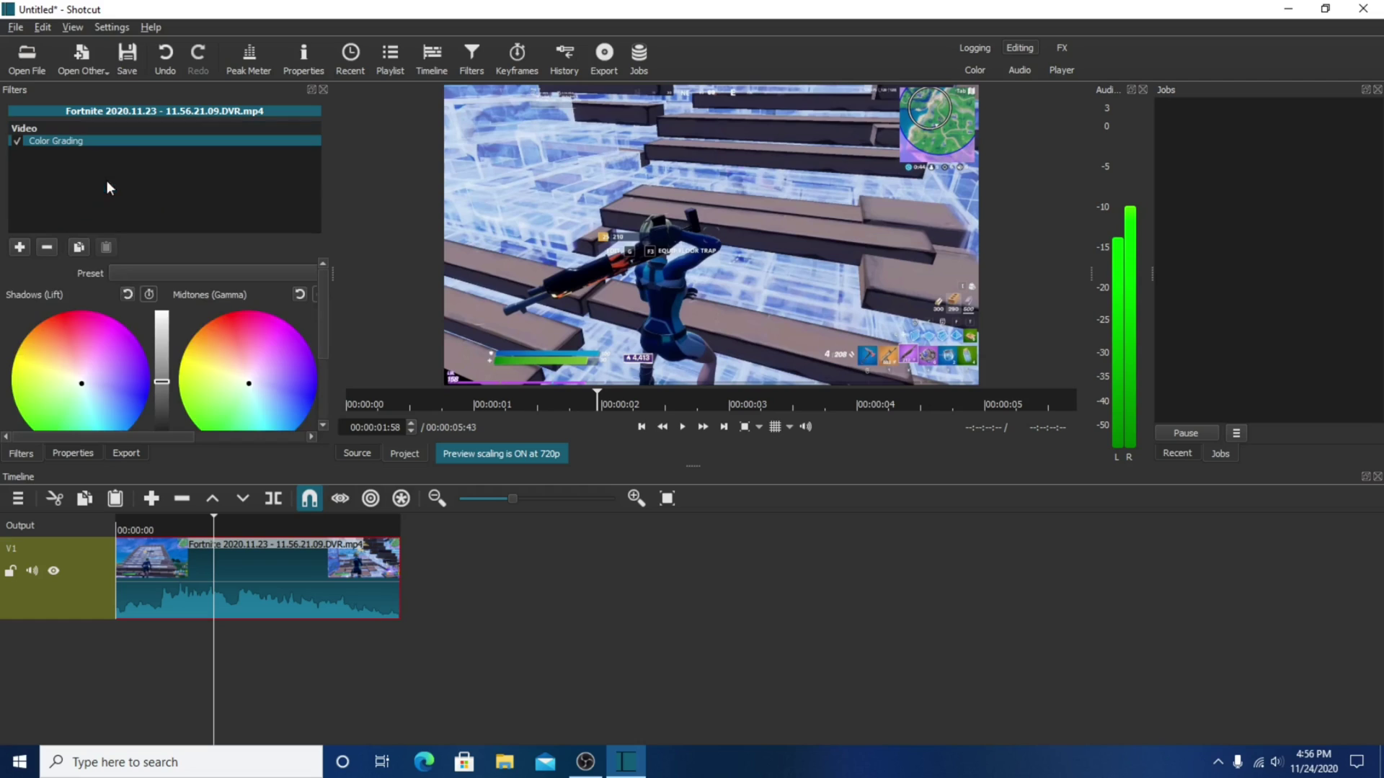
- Shift the Color Grading shadows toward purple and the midtones toward red-purple
left_click_drag(87, 374, 42, 323)
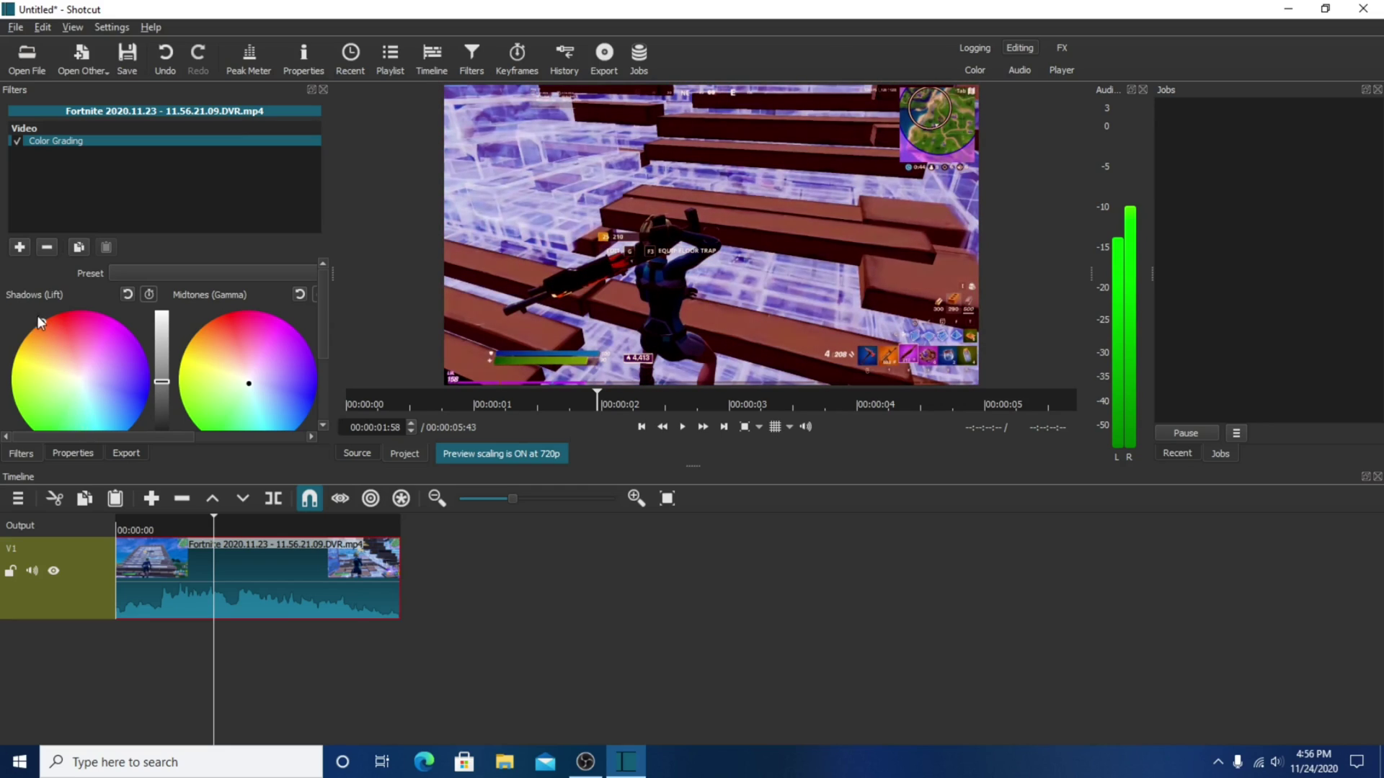
left_click_drag(209, 365, 225, 317)
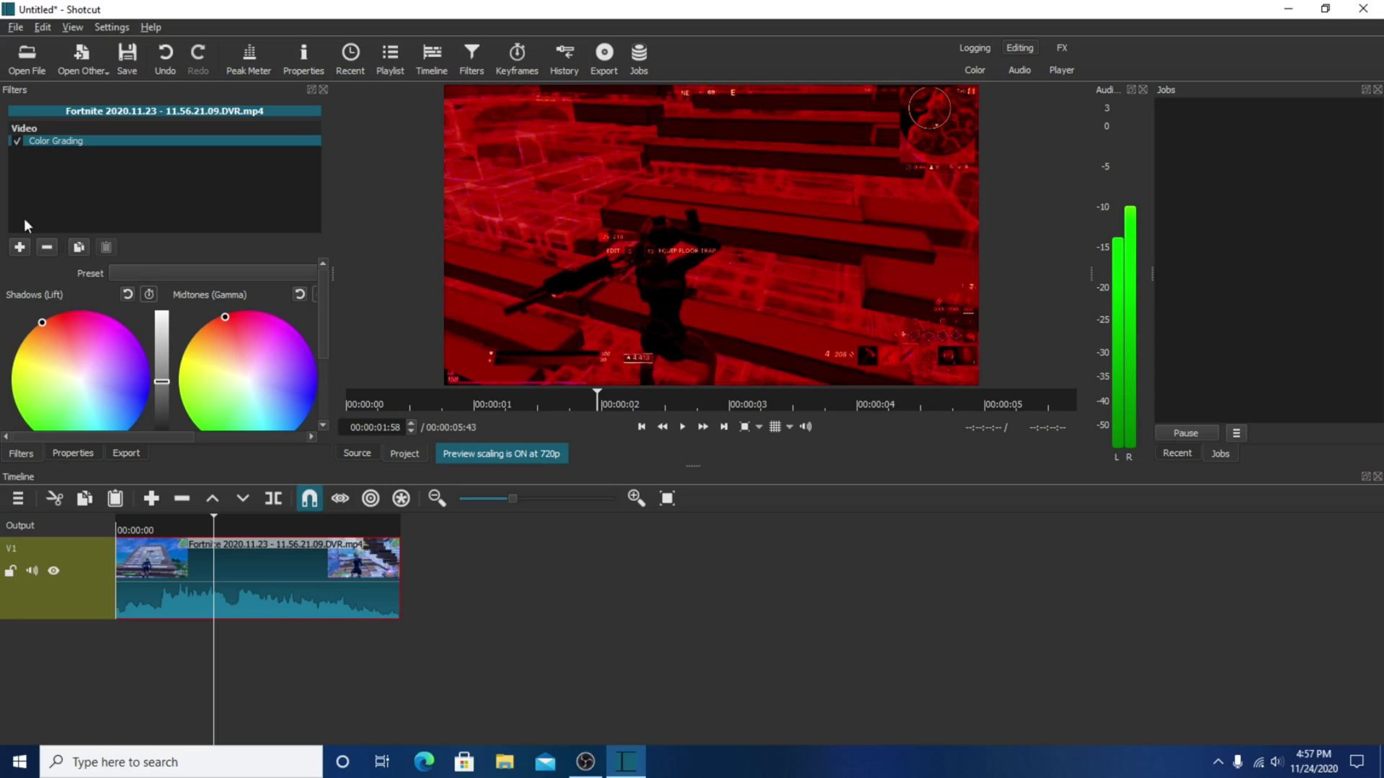
left_click(279, 329)
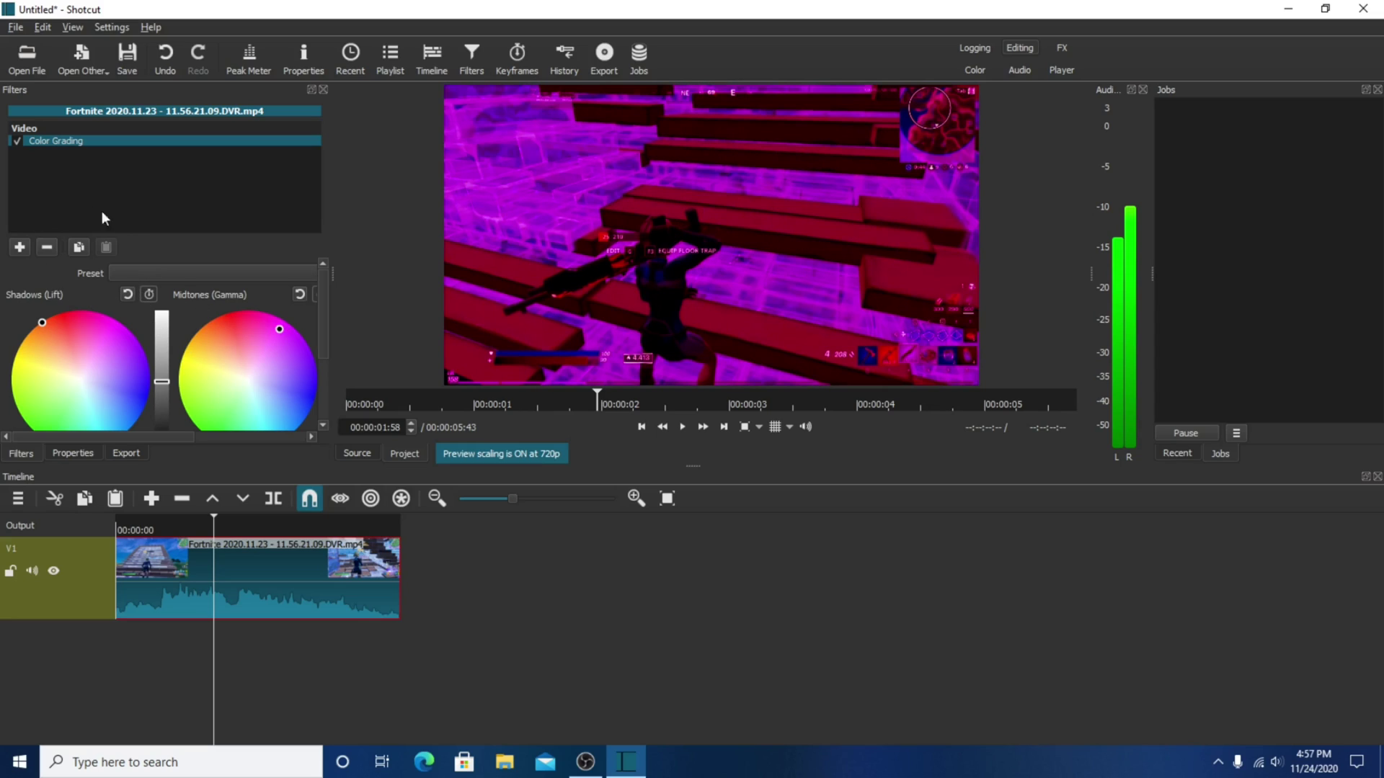
- Delete the Color Grading filter from the clip's filter list
left_click(46, 247)
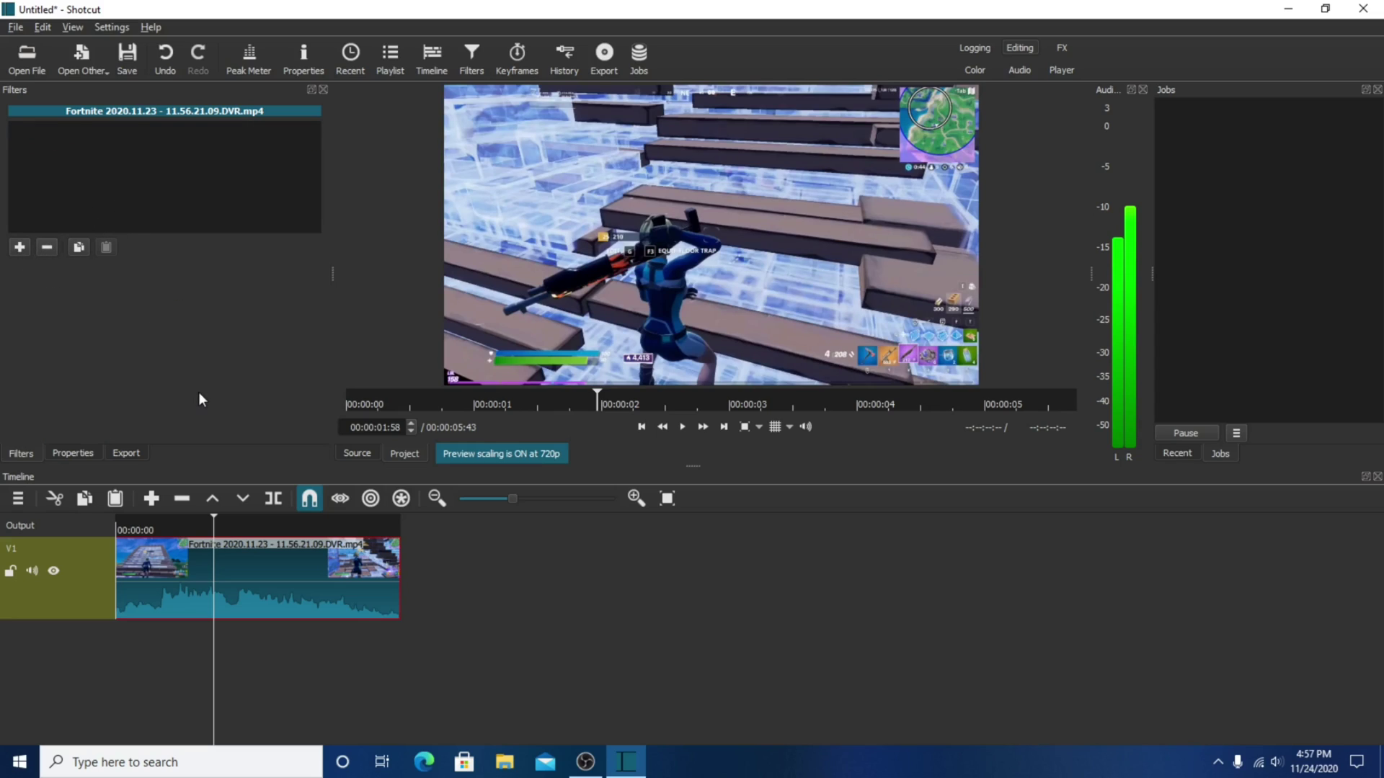